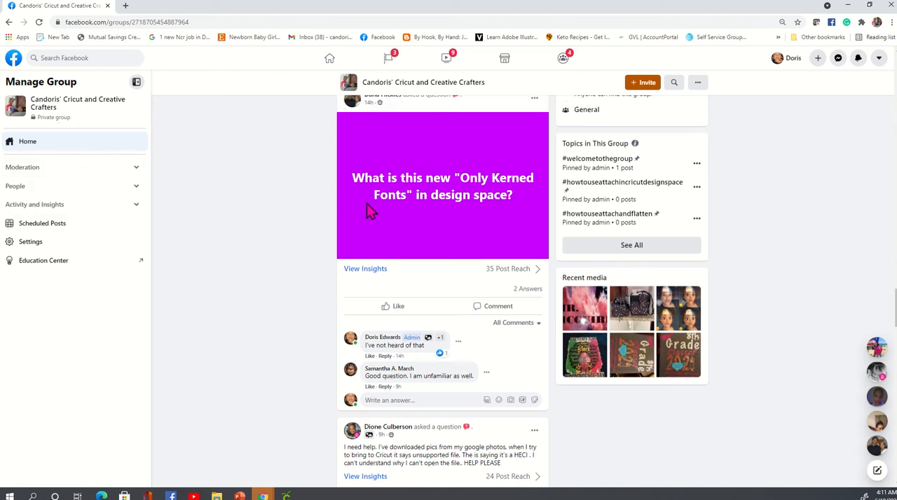
Dismiss the browser's dangerous-extension warning on the group page and switch to Cricut Design Space
{"action": "scroll", "coordinate": [367, 205], "scroll_direction": "up", "scroll_amount": 1}
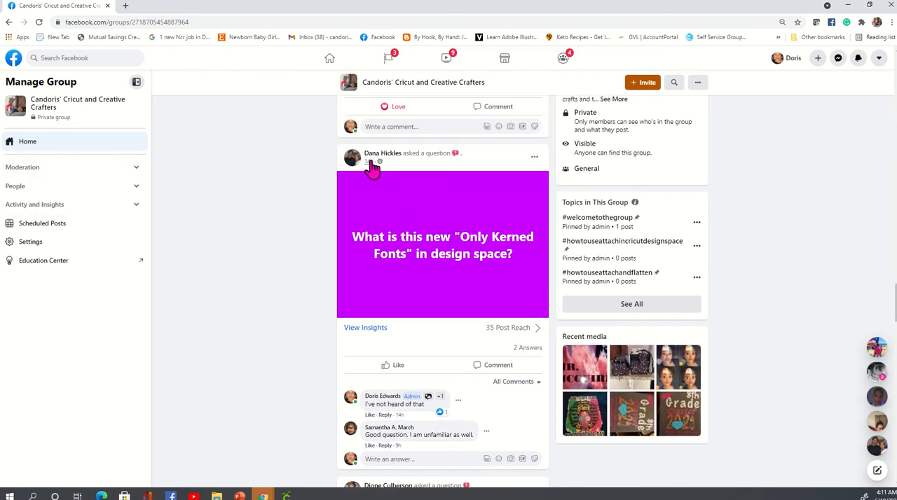
{"action": "scroll", "coordinate": [366, 286], "scroll_direction": "up", "scroll_amount": 1}
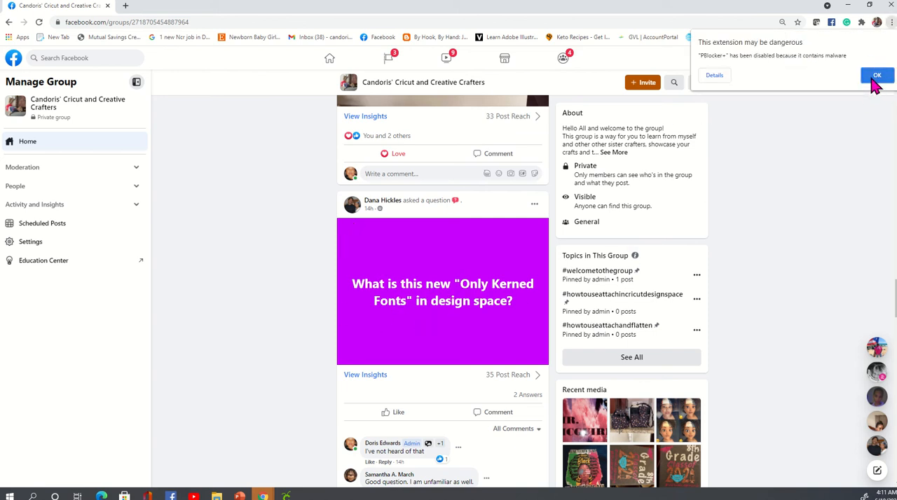
{"action": "left_click", "coordinate": [876, 77]}
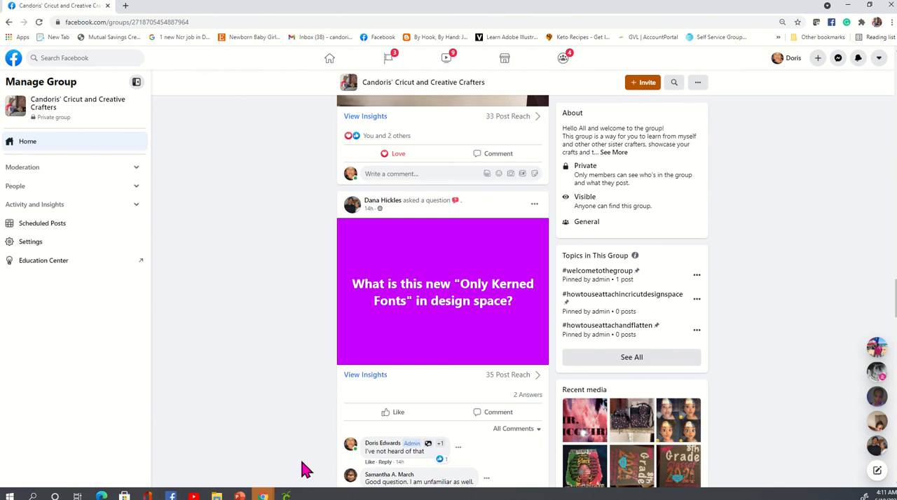
{"action": "mouse_move", "coordinate": [286, 496]}
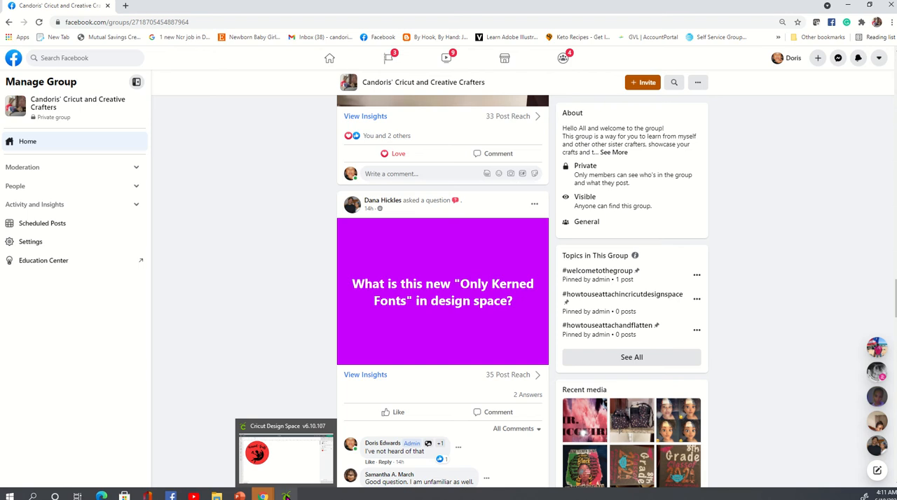
{"action": "left_click", "coordinate": [286, 497]}
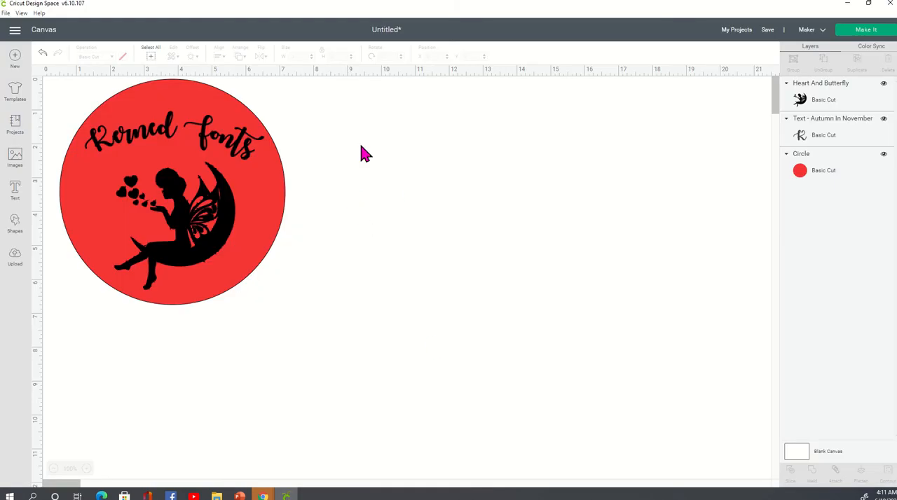
Group the circle, curved text and fairy image, and scale the group down to about 3.53 inches wide
{"action": "left_click", "coordinate": [209, 193]}
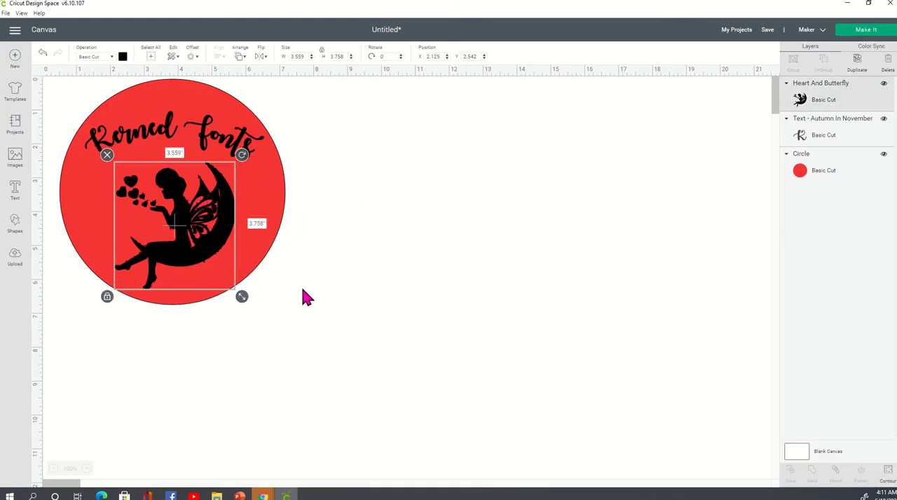
{"action": "left_click", "coordinate": [302, 296]}
{"action": "left_click_drag", "start_coordinate": [327, 343], "coordinate": [60, 83]}
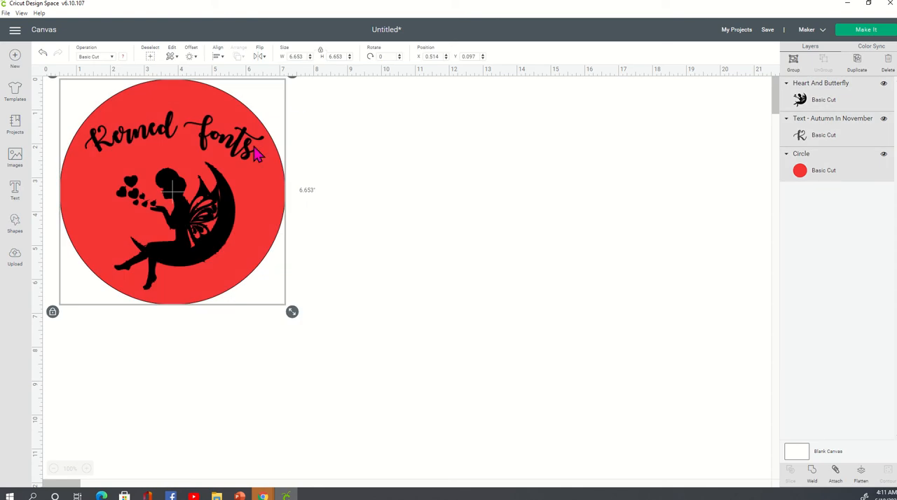
{"action": "left_click", "coordinate": [793, 67]}
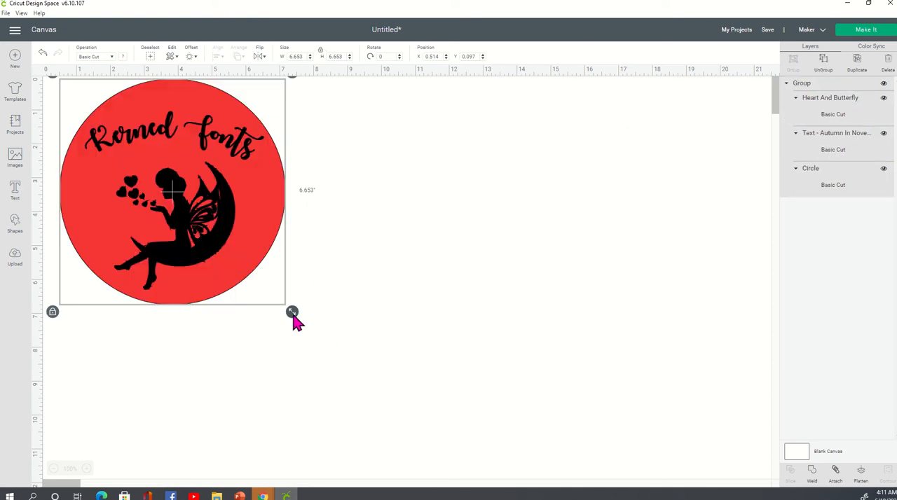
{"action": "left_click_drag", "start_coordinate": [293, 313], "coordinate": [191, 191]}
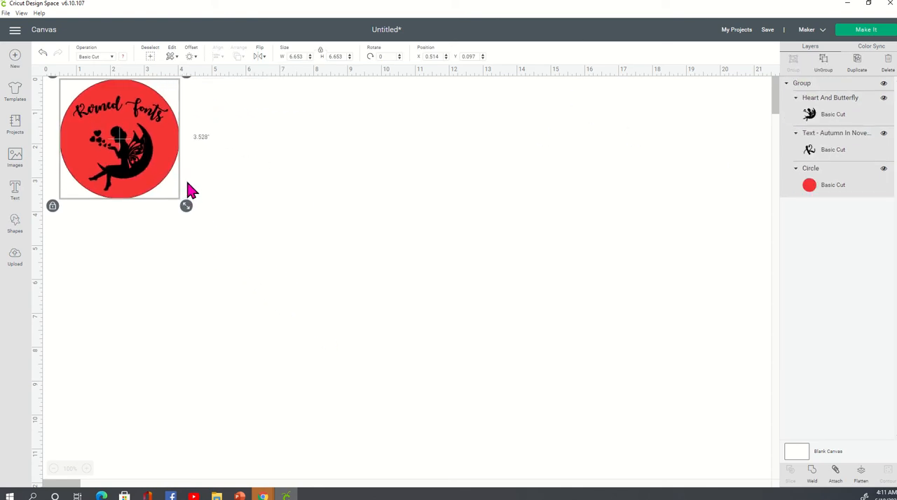
{"action": "left_click", "coordinate": [314, 212]}
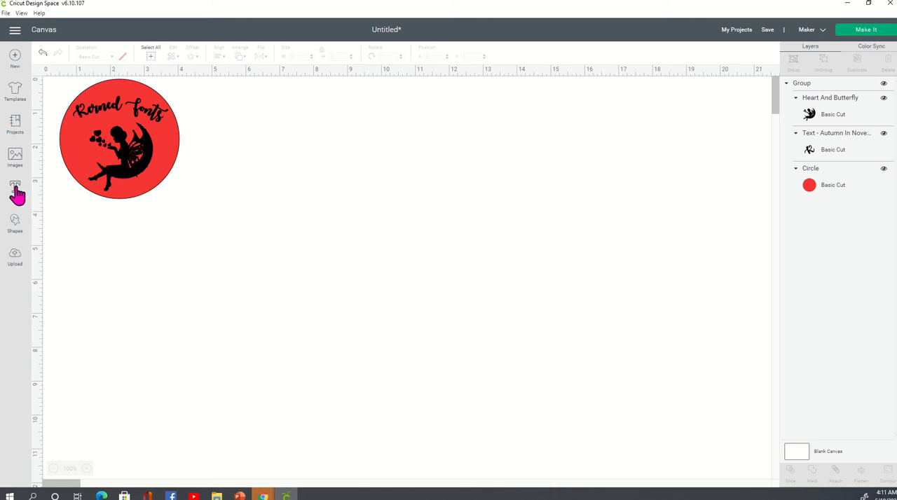
Add the text "Letter Spacing" and place it on the empty canvas below the red circle design
{"action": "left_click", "coordinate": [28, 204]}
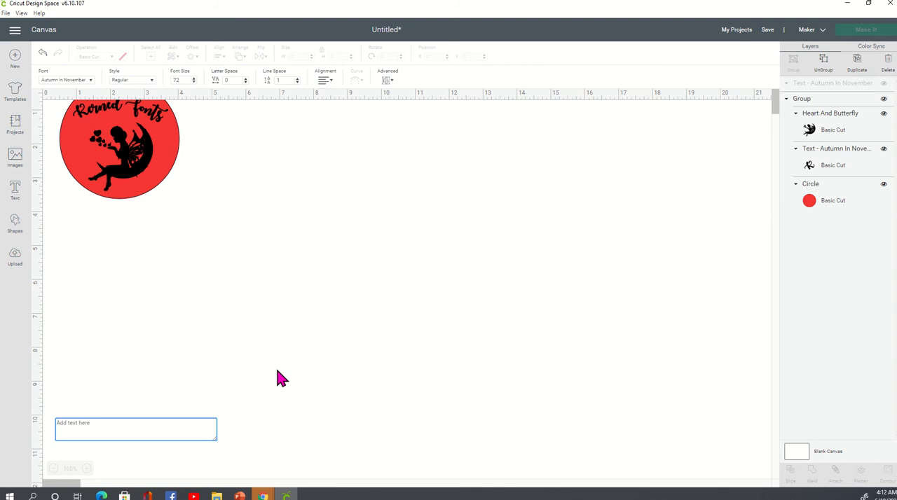
{"action": "type", "text": "Le"}
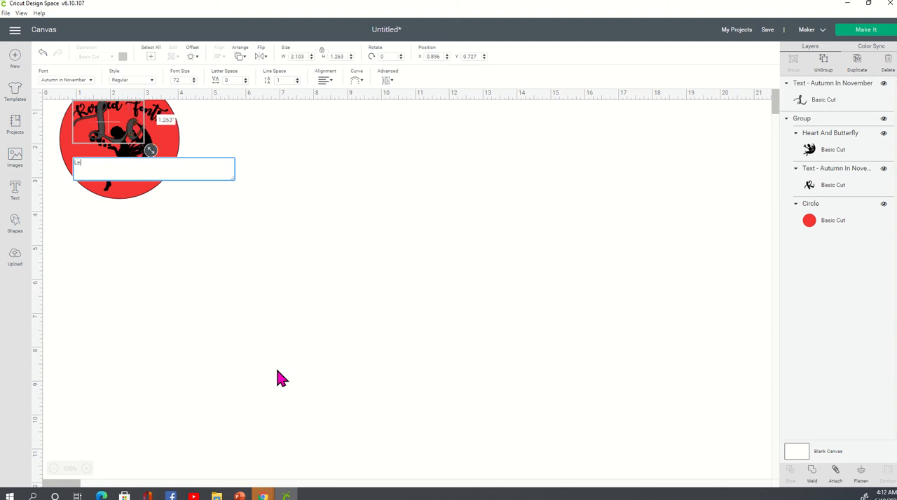
{"action": "type", "text": "tter "}
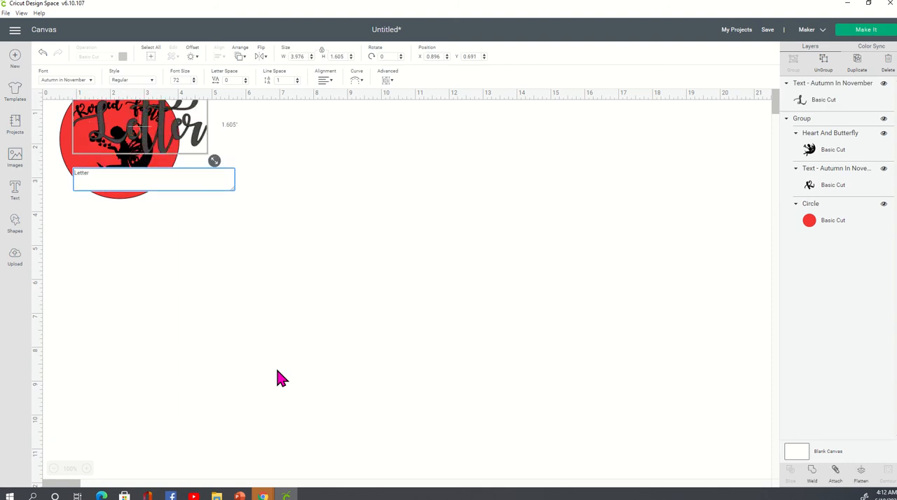
{"action": "type", "text": "Spacing"}
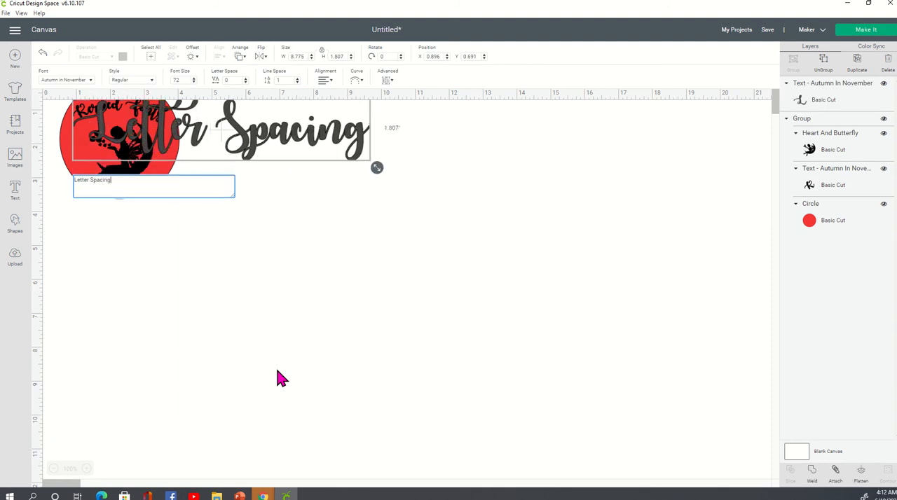
{"action": "left_click_drag", "start_coordinate": [365, 136], "coordinate": [415, 288]}
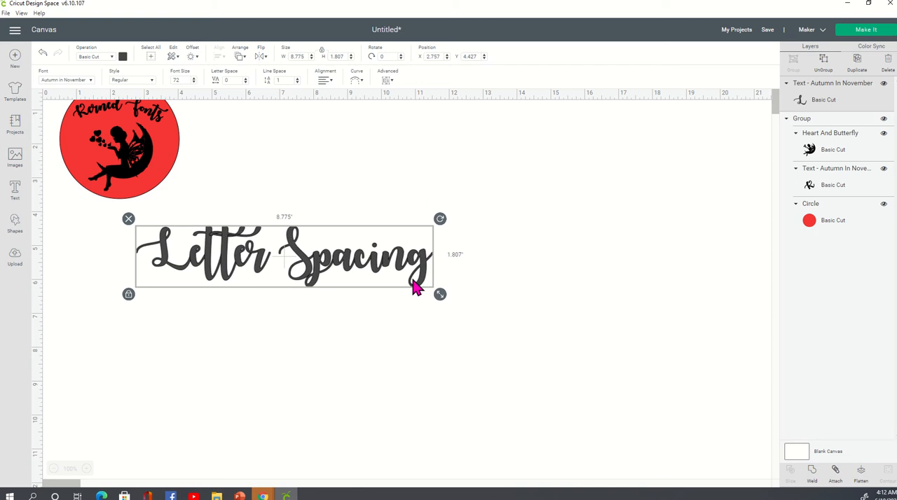
{"action": "left_click", "coordinate": [517, 280]}
{"action": "left_click", "coordinate": [389, 284]}
{"action": "left_click", "coordinate": [506, 271]}
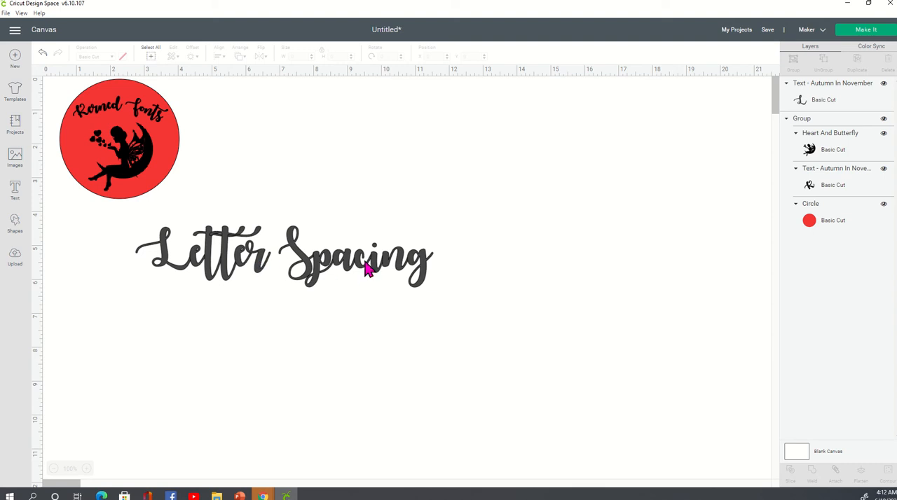
Open the font list for the "Letter Spacing" text, clear its search term and restrict it to only kerned fonts
{"action": "left_click", "coordinate": [313, 272]}
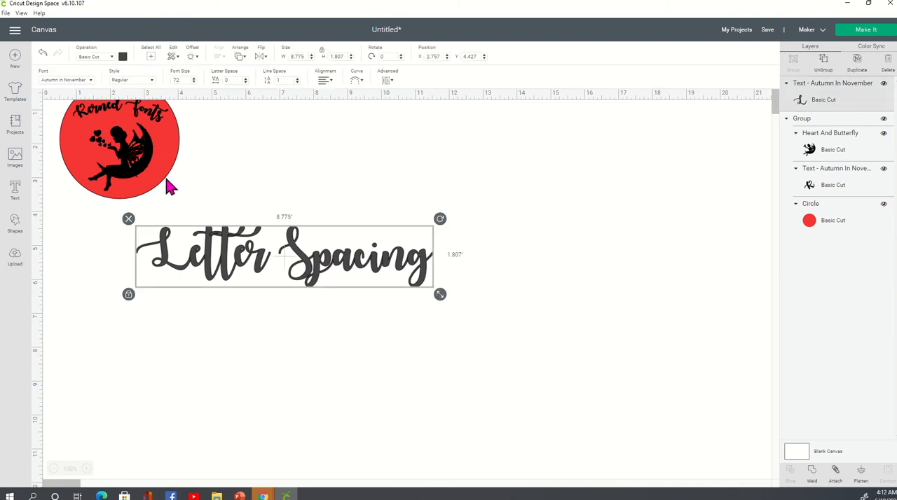
{"action": "left_click", "coordinate": [88, 81]}
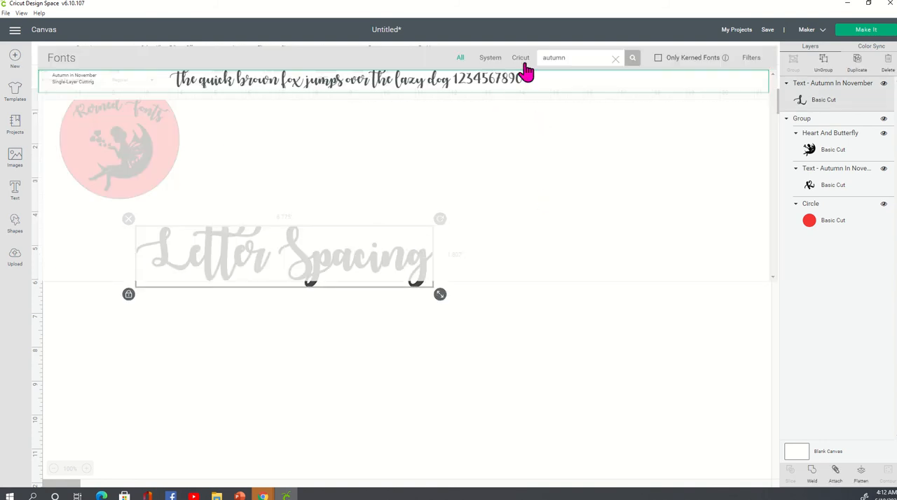
{"action": "left_click", "coordinate": [616, 60]}
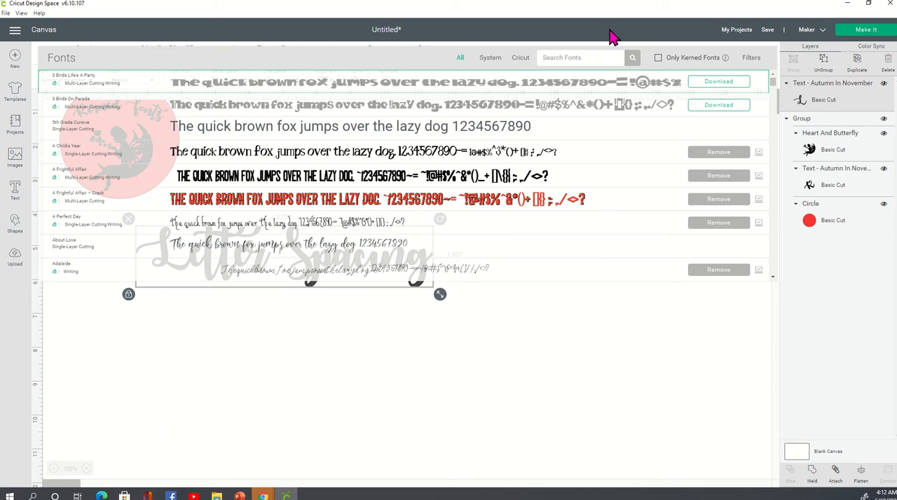
{"action": "left_click", "coordinate": [684, 59]}
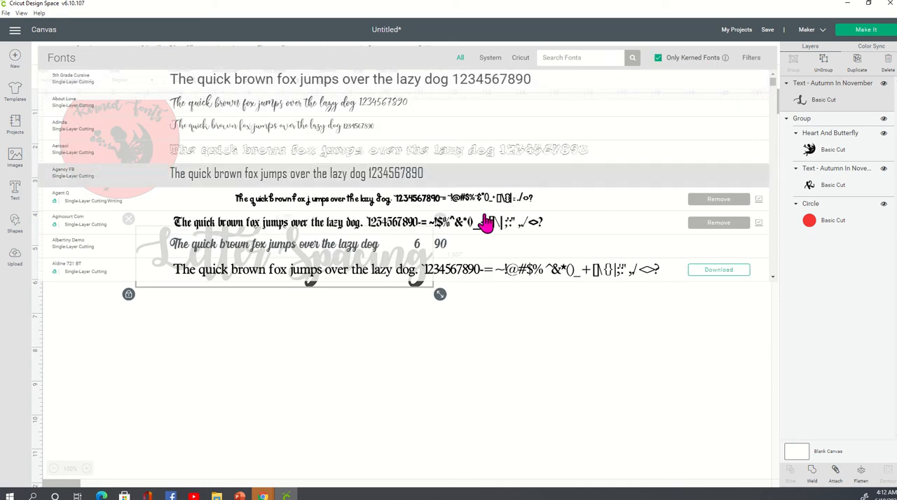
Browse the kerned fonts from all sources and compare the list with the Only Kerned Fonts filter off and on
{"action": "scroll", "coordinate": [387, 137], "scroll_direction": "down", "scroll_amount": 10}
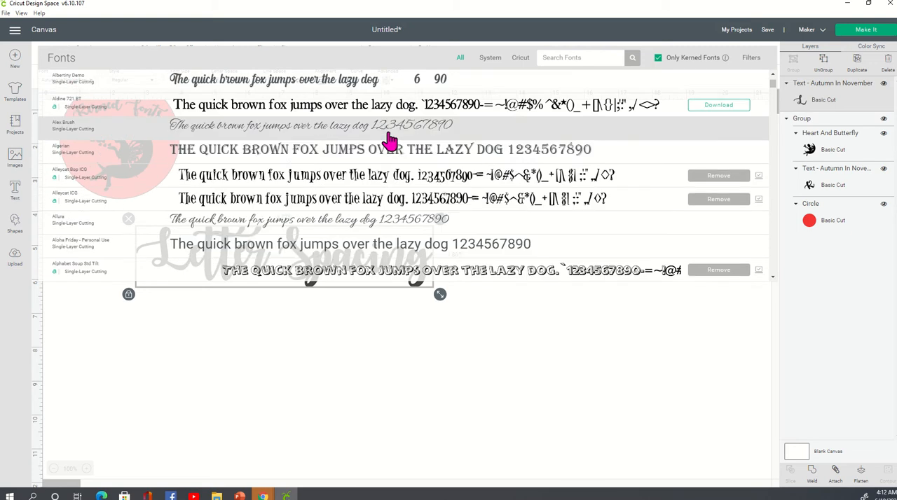
{"action": "scroll", "coordinate": [390, 141], "scroll_direction": "down", "scroll_amount": 10}
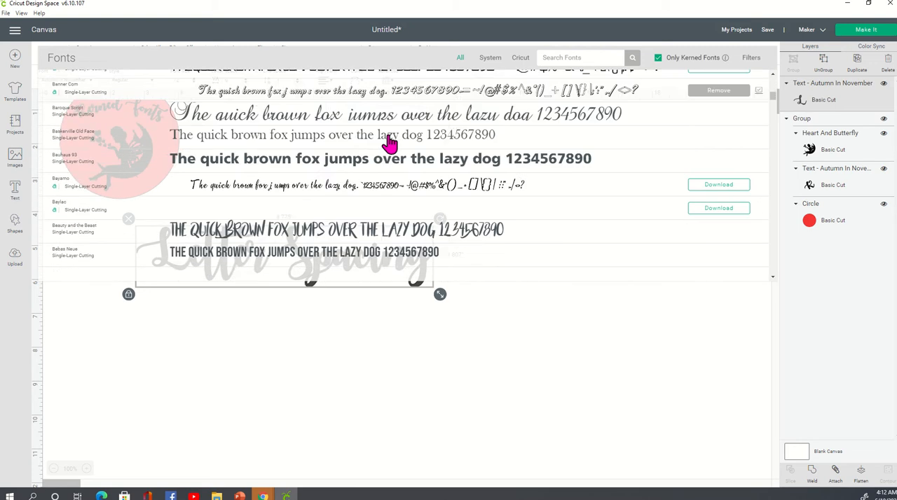
{"action": "scroll", "coordinate": [390, 142], "scroll_direction": "down", "scroll_amount": 10}
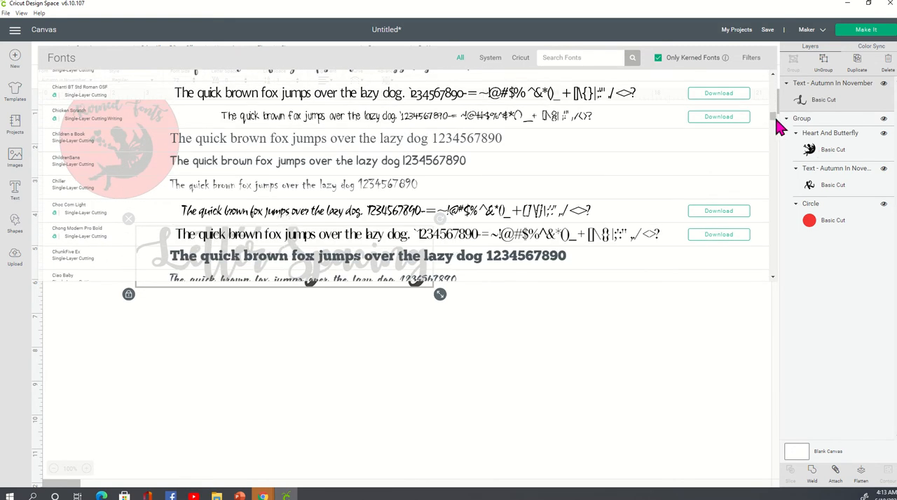
{"action": "left_click_drag", "start_coordinate": [773, 117], "coordinate": [775, 81]}
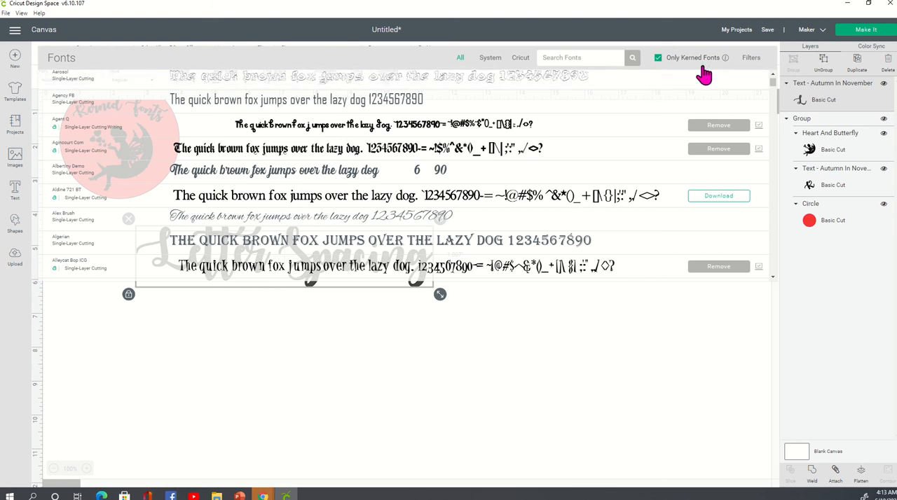
{"action": "left_click", "coordinate": [657, 61]}
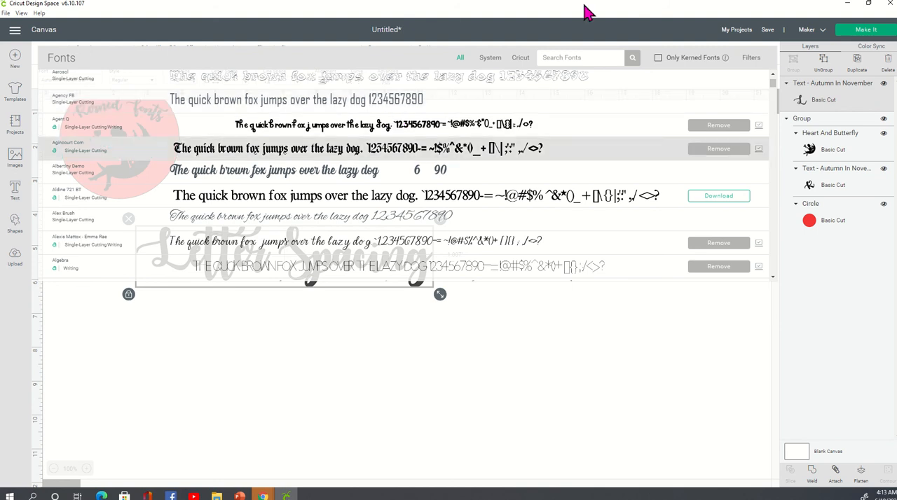
{"action": "left_click", "coordinate": [658, 58]}
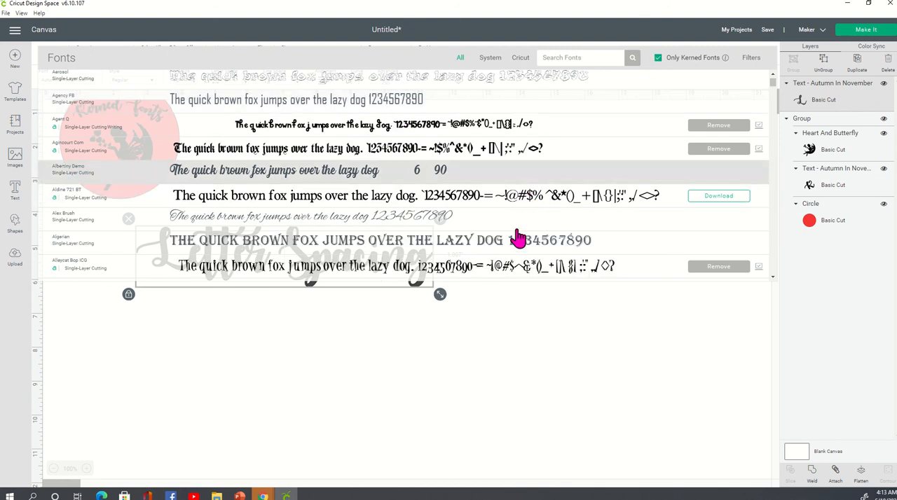
{"action": "scroll", "coordinate": [438, 196], "scroll_direction": "up", "scroll_amount": 3}
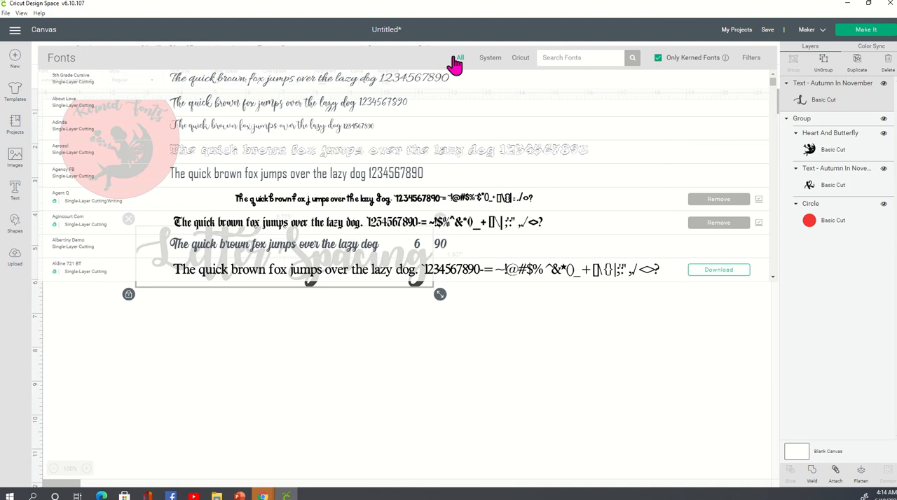
Limit the kerned font list to System fonts and look through the available typefaces
{"action": "left_click", "coordinate": [486, 60]}
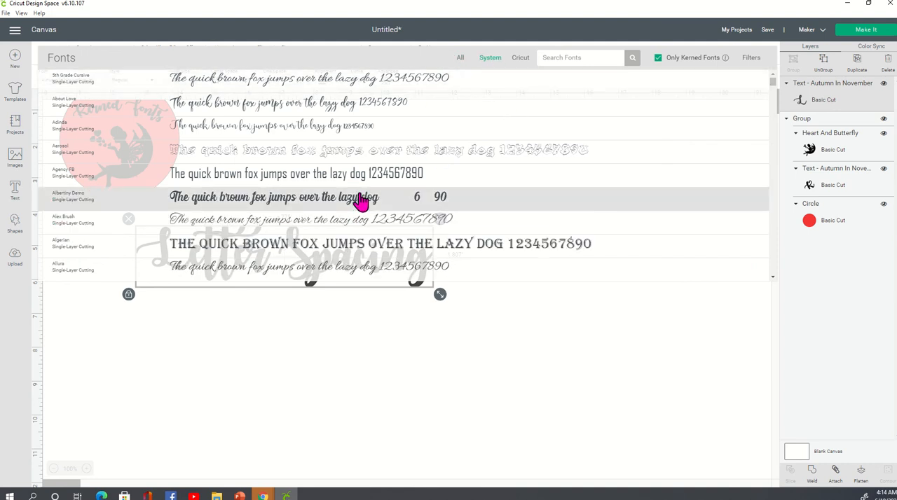
{"action": "scroll", "coordinate": [362, 199], "scroll_direction": "down", "scroll_amount": 1}
{"action": "scroll", "coordinate": [363, 199], "scroll_direction": "down", "scroll_amount": 15}
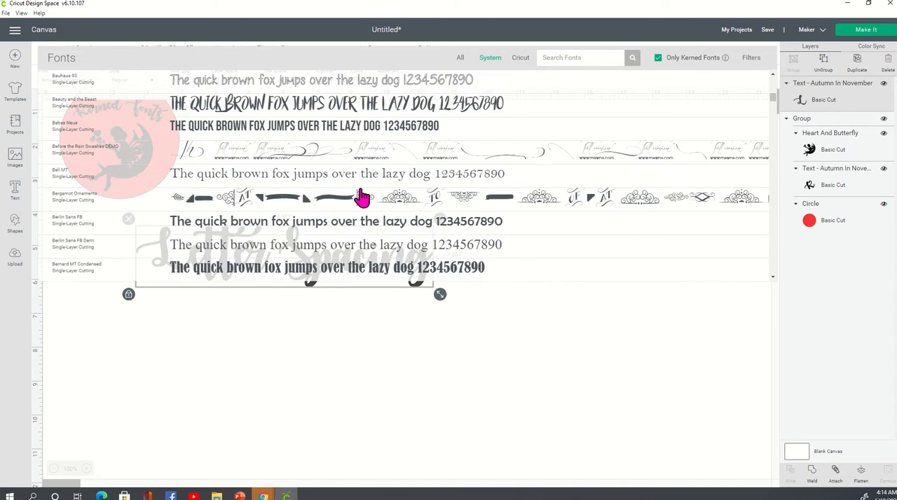
{"action": "scroll", "coordinate": [362, 197], "scroll_direction": "down", "scroll_amount": 15}
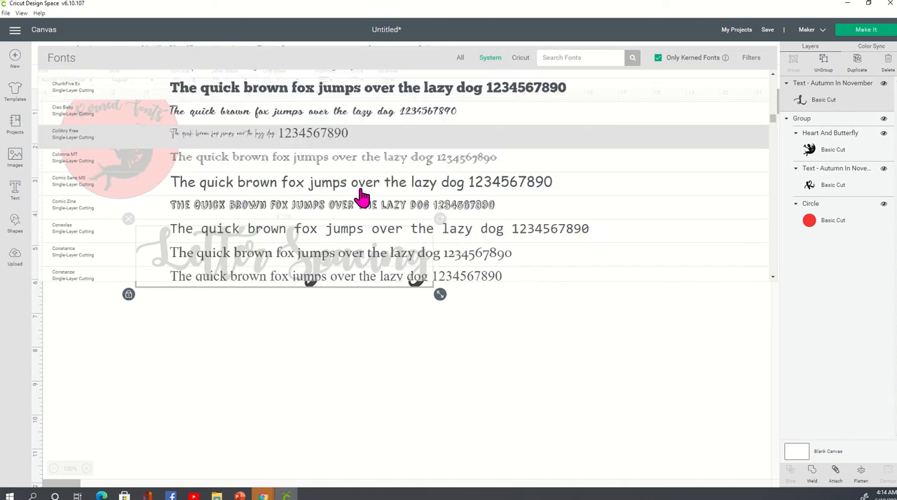
{"action": "scroll", "coordinate": [362, 197], "scroll_direction": "down", "scroll_amount": 15}
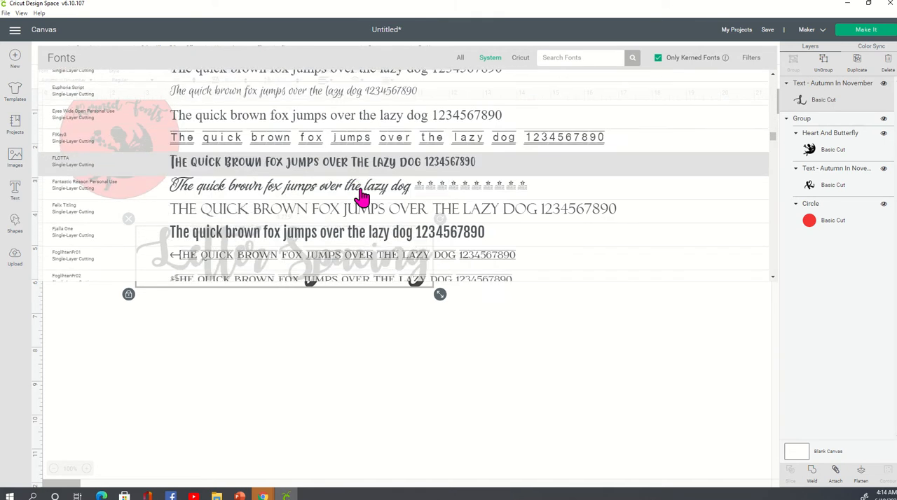
{"action": "scroll", "coordinate": [362, 198], "scroll_direction": "down", "scroll_amount": 10}
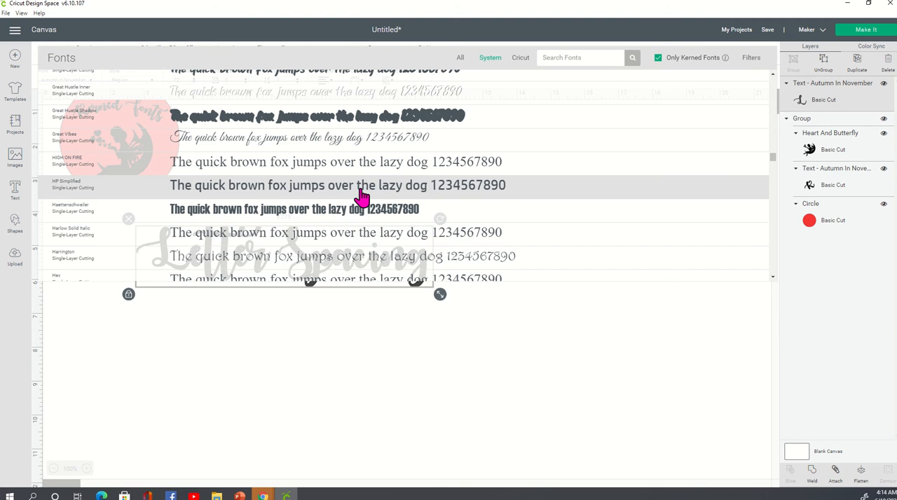
Switch the kerned font list to Cricut fonts and look through the available typefaces
{"action": "left_click", "coordinate": [523, 60]}
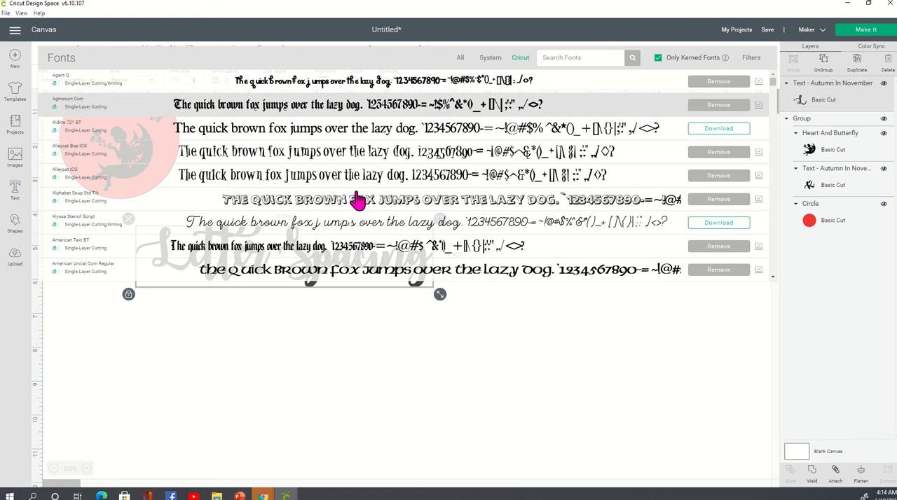
{"action": "scroll", "coordinate": [382, 181], "scroll_direction": "down", "scroll_amount": 15}
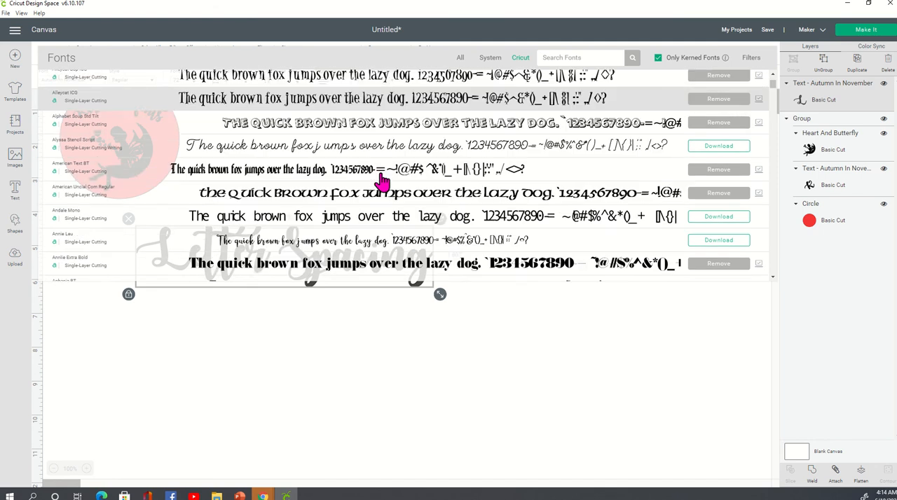
{"action": "scroll", "coordinate": [382, 181], "scroll_direction": "down", "scroll_amount": 5}
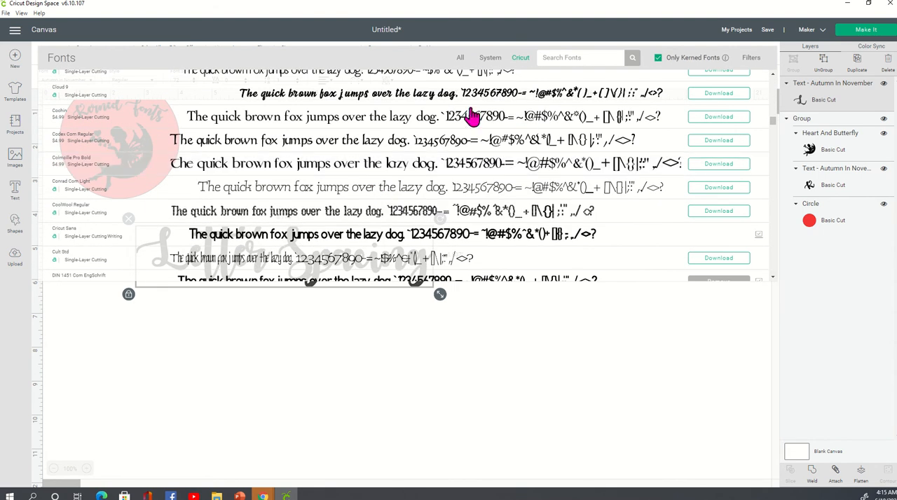
Switch the kerned font list back to all sources and compare it with the Only Kerned Fonts filter off and on
{"action": "left_click", "coordinate": [461, 59]}
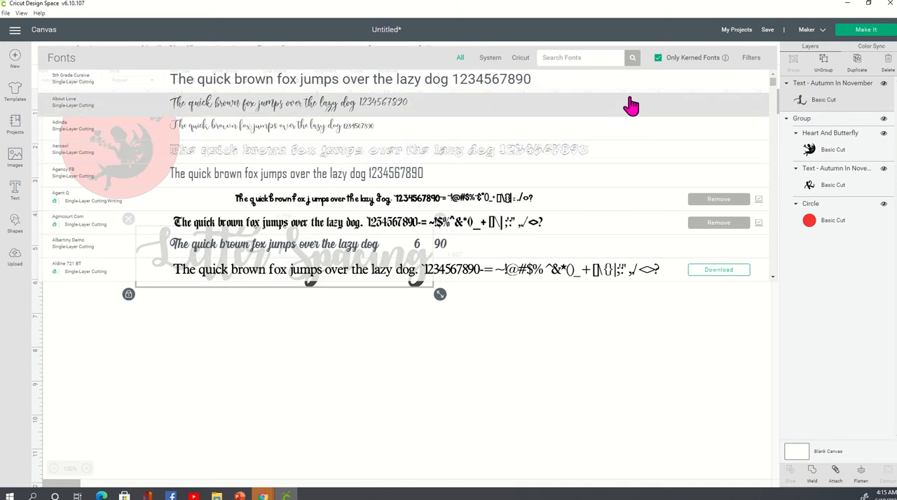
{"action": "left_click", "coordinate": [658, 61]}
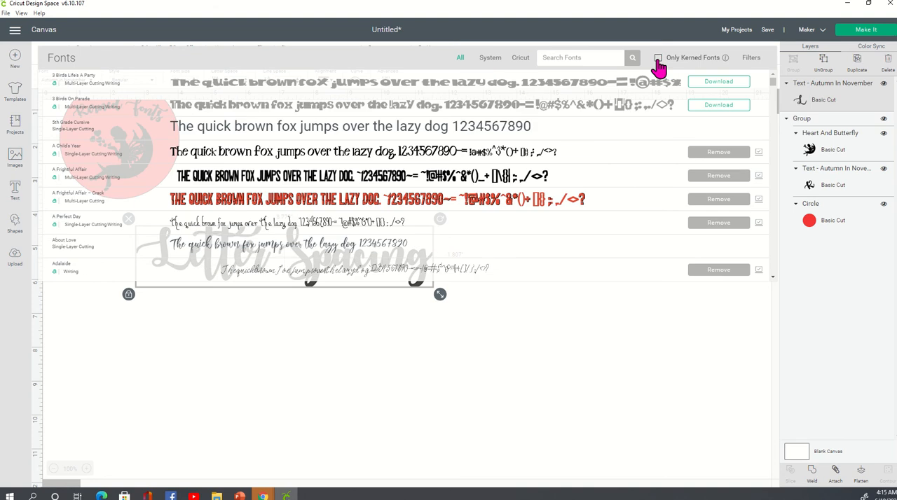
{"action": "left_click", "coordinate": [659, 59]}
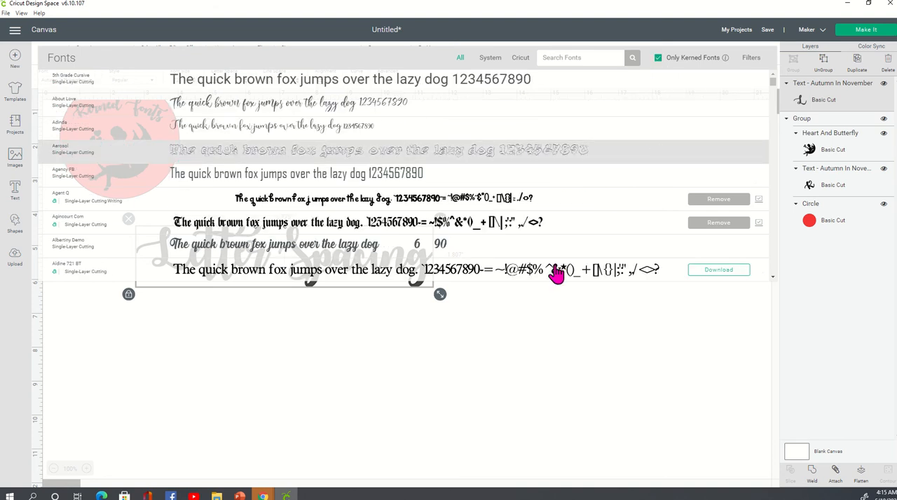
{"action": "left_click", "coordinate": [347, 419]}
Add a new text object containing a first name and place it below the "Letter Spacing" text
{"action": "left_click", "coordinate": [289, 264]}
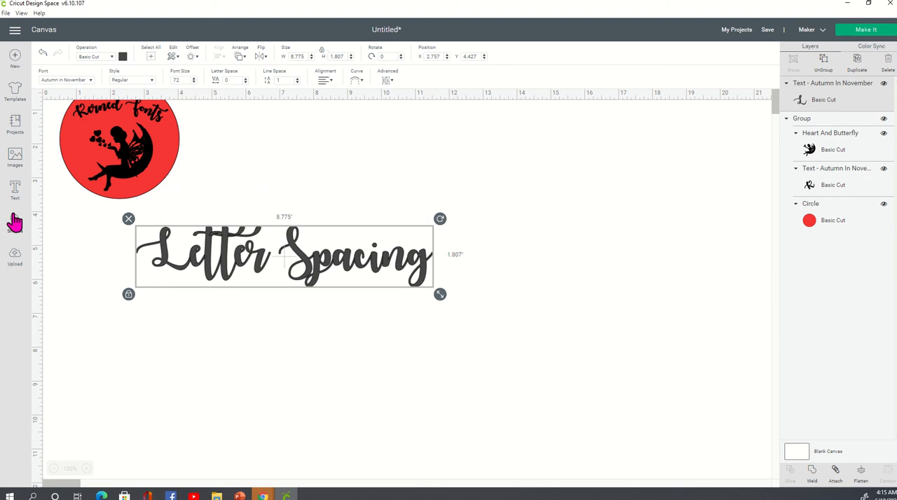
{"action": "left_click", "coordinate": [14, 189]}
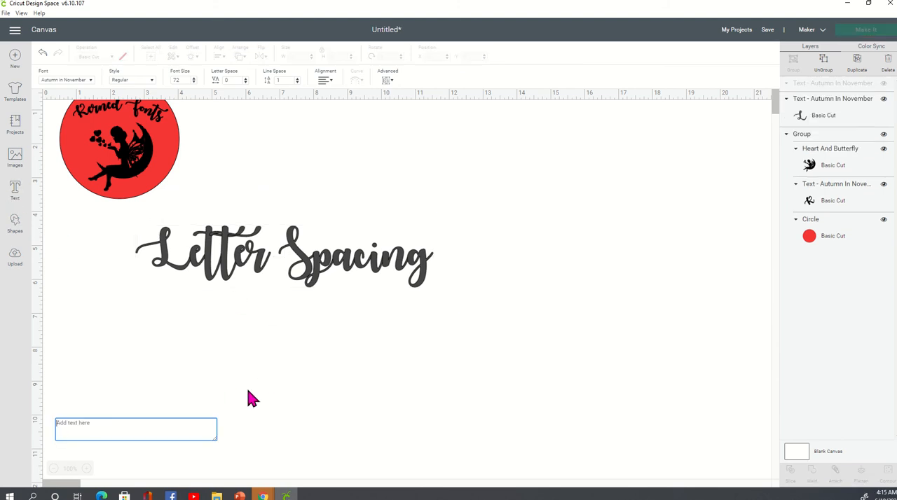
{"action": "type", "text": "Doris"}
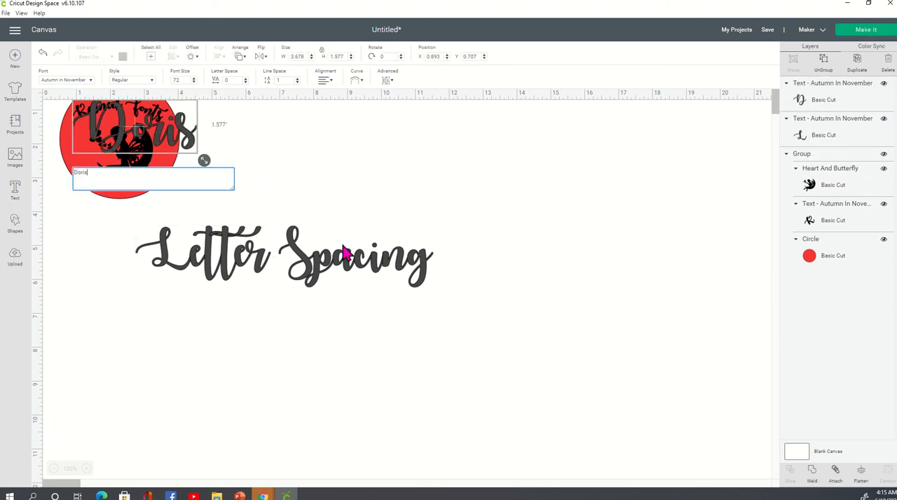
{"action": "left_click", "coordinate": [428, 145]}
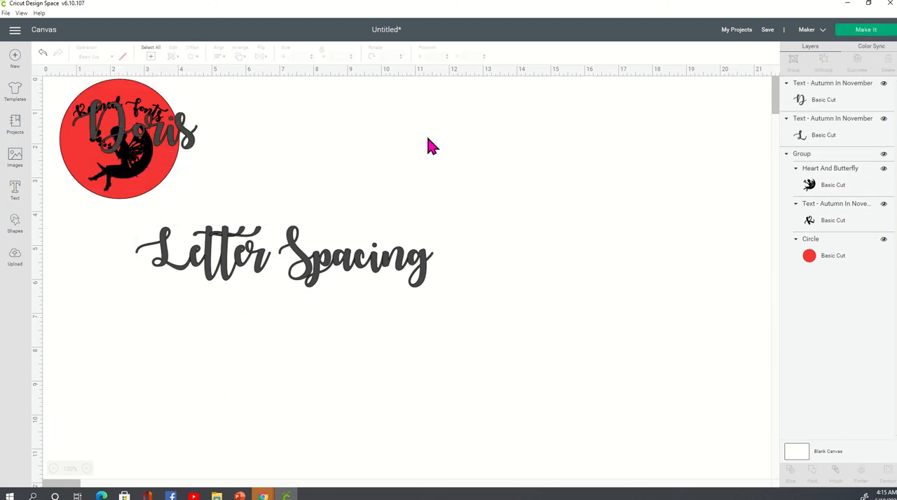
{"action": "left_click_drag", "start_coordinate": [185, 144], "coordinate": [297, 330]}
Set the name text in the kerned font Beauty and the Beast and enlarge it to about 6.8" wide
{"action": "left_click", "coordinate": [89, 82]}
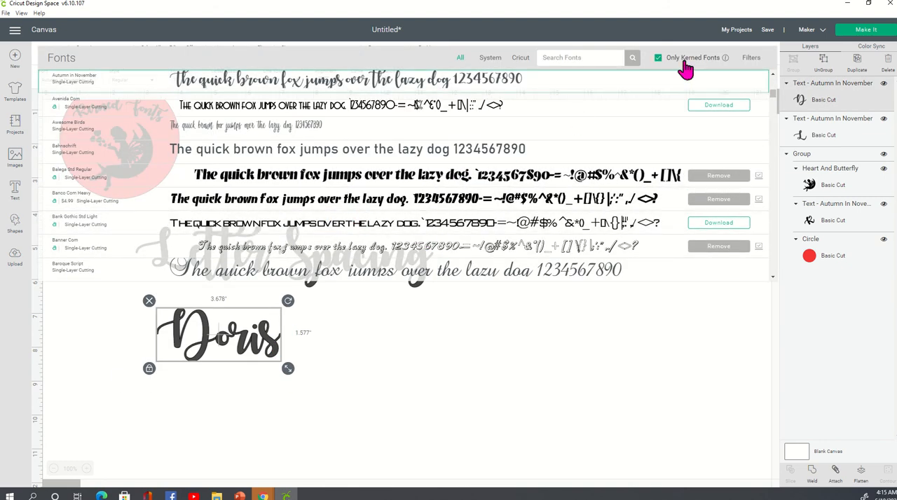
{"action": "scroll", "coordinate": [435, 222], "scroll_direction": "down", "scroll_amount": 5}
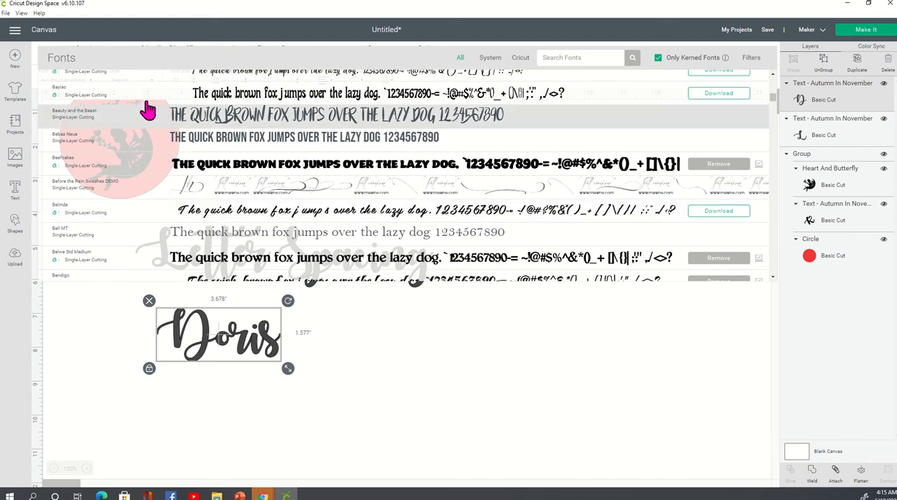
{"action": "left_click", "coordinate": [63, 123]}
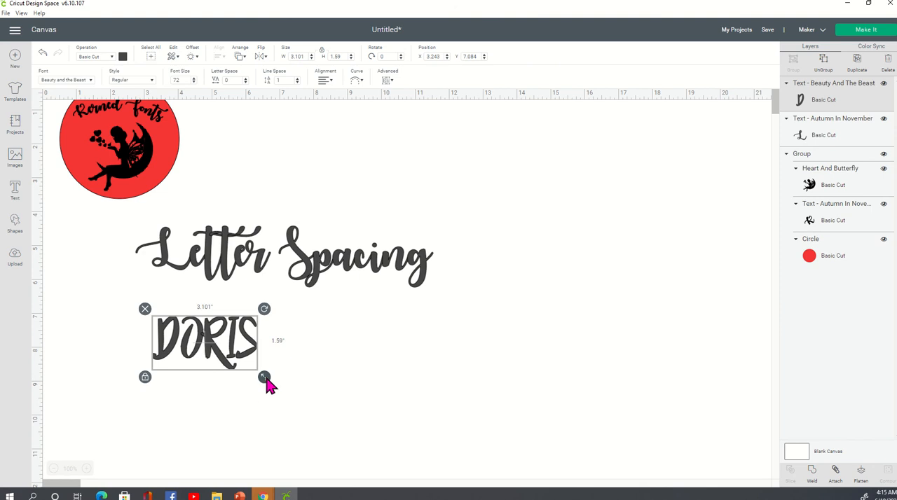
{"action": "left_click_drag", "start_coordinate": [265, 378], "coordinate": [388, 447]}
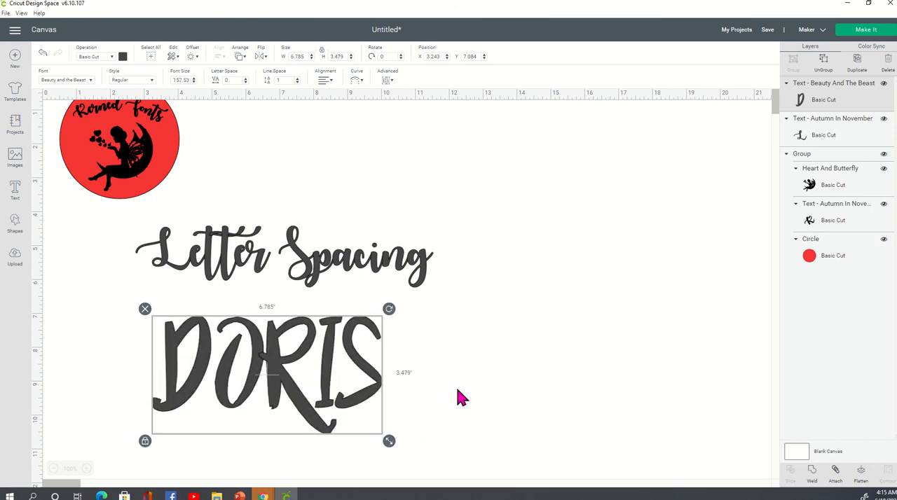
{"action": "left_click", "coordinate": [463, 399]}
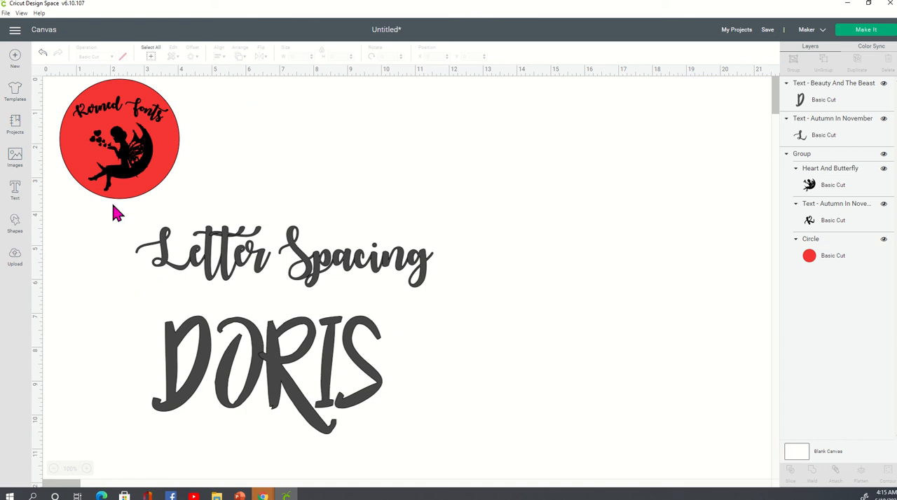
Open the font list for the name text and read the explanation of the Only Kerned Fonts filter
{"action": "left_click", "coordinate": [267, 378]}
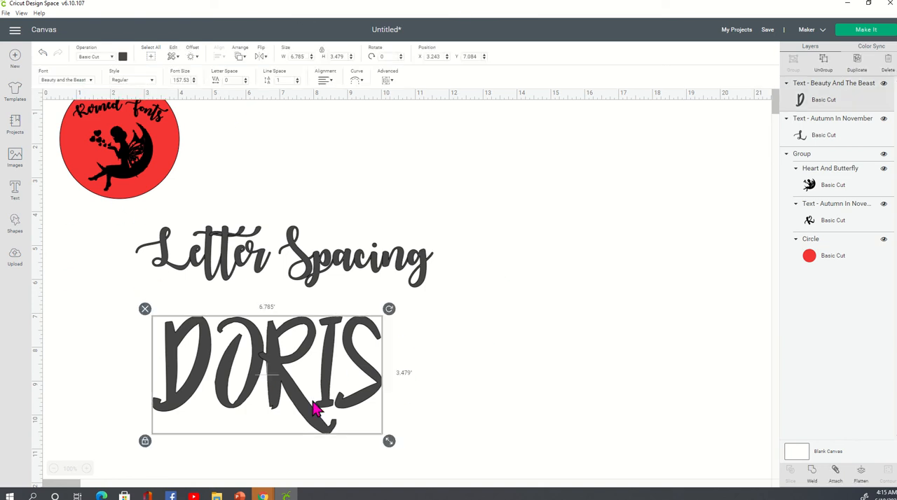
{"action": "left_click", "coordinate": [91, 80]}
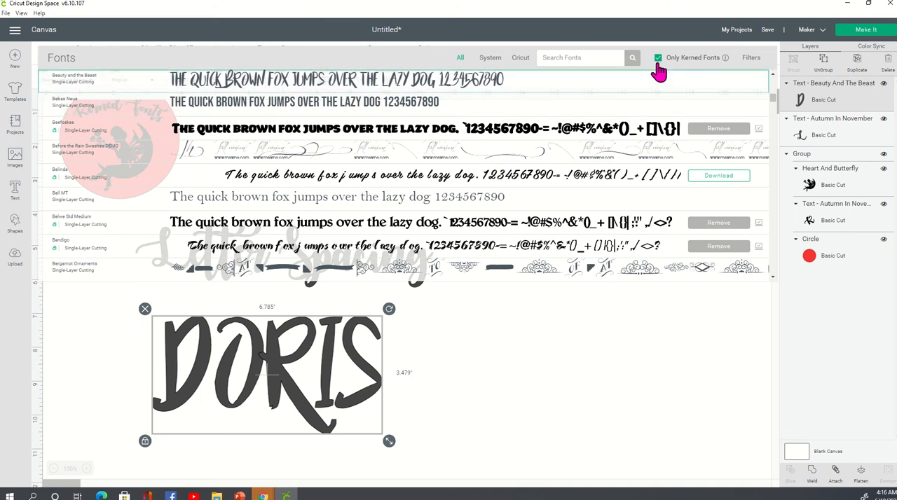
{"action": "mouse_move", "coordinate": [727, 66]}
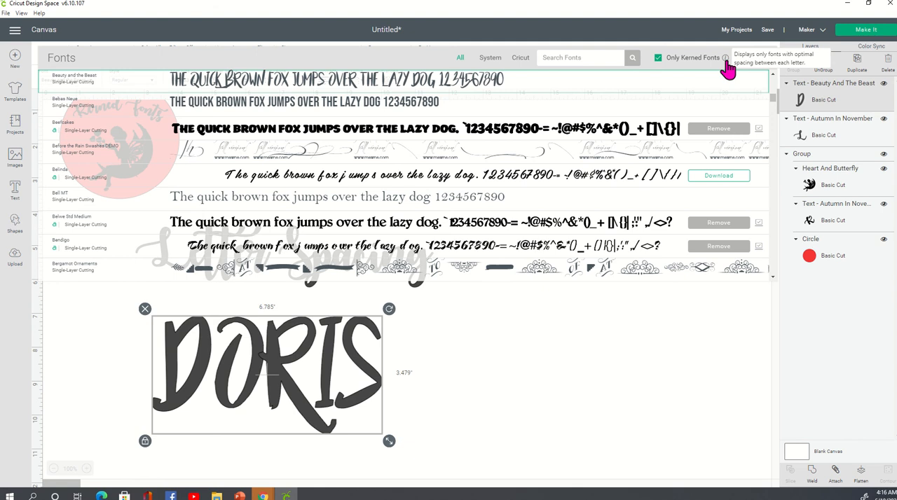
{"action": "left_click", "coordinate": [526, 417]}
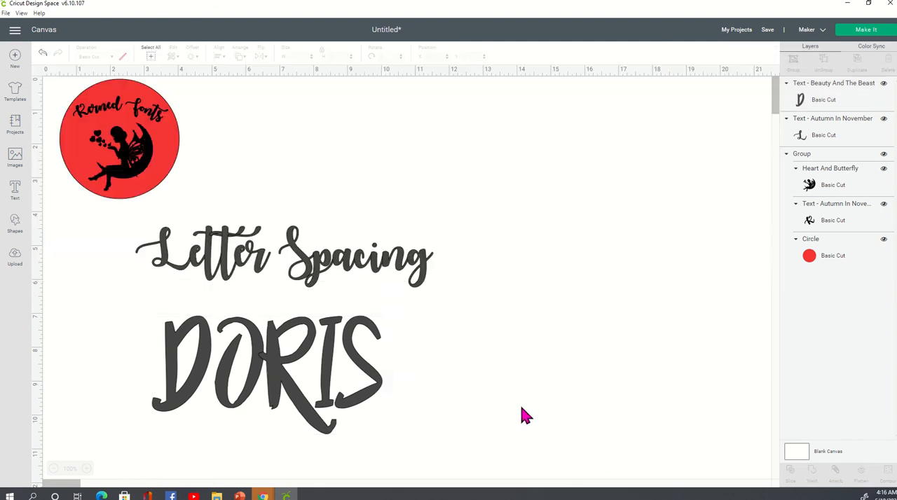
Adjust the name text's letter space to -0.2 and its line space to 1.5
{"action": "left_click", "coordinate": [352, 361]}
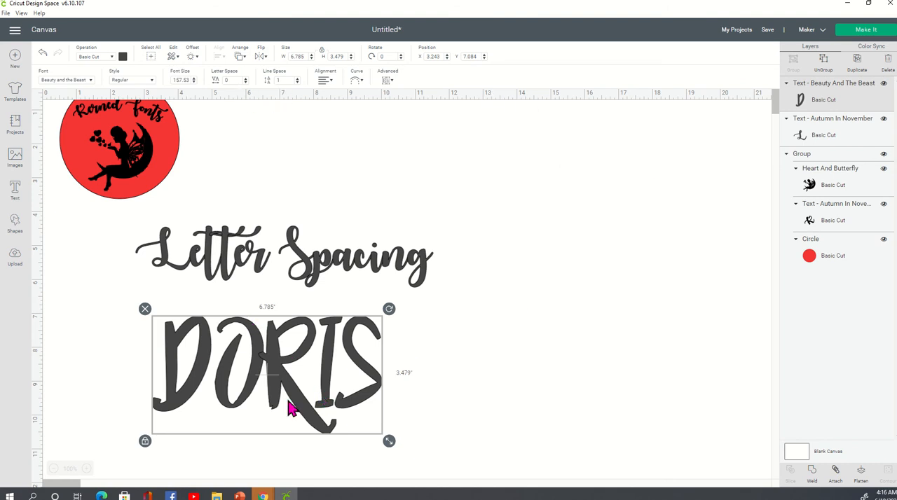
{"action": "left_click", "coordinate": [245, 82]}
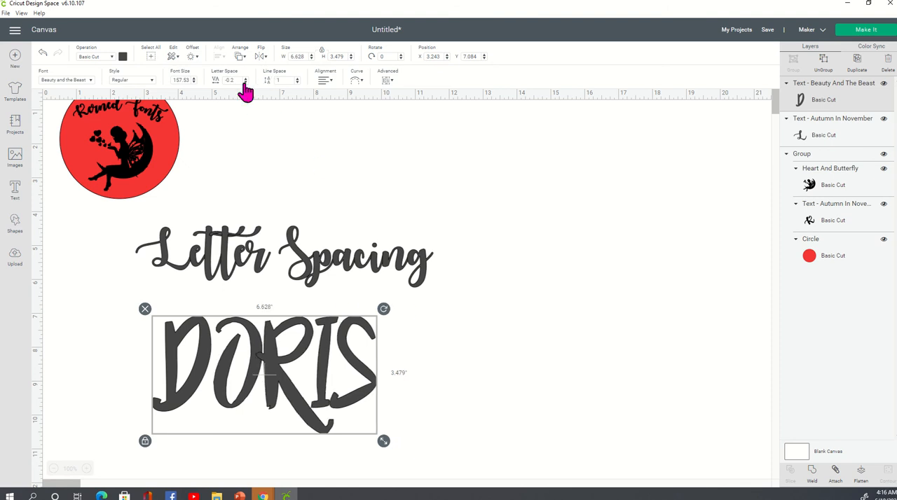
{"action": "left_click", "coordinate": [245, 82]}
{"action": "left_click", "coordinate": [245, 82]}
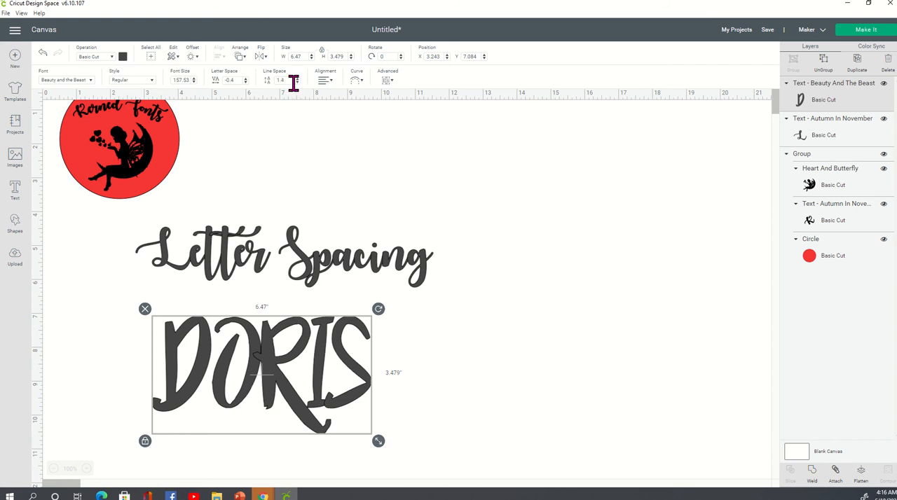
{"action": "left_click", "coordinate": [297, 79]}
{"action": "left_click", "coordinate": [245, 77]}
{"action": "left_click", "coordinate": [246, 78]}
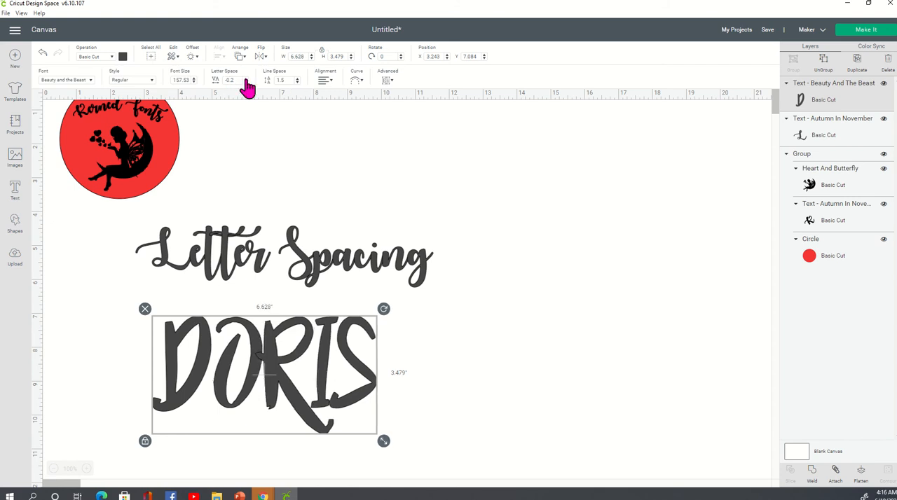
{"action": "left_click", "coordinate": [524, 366]}
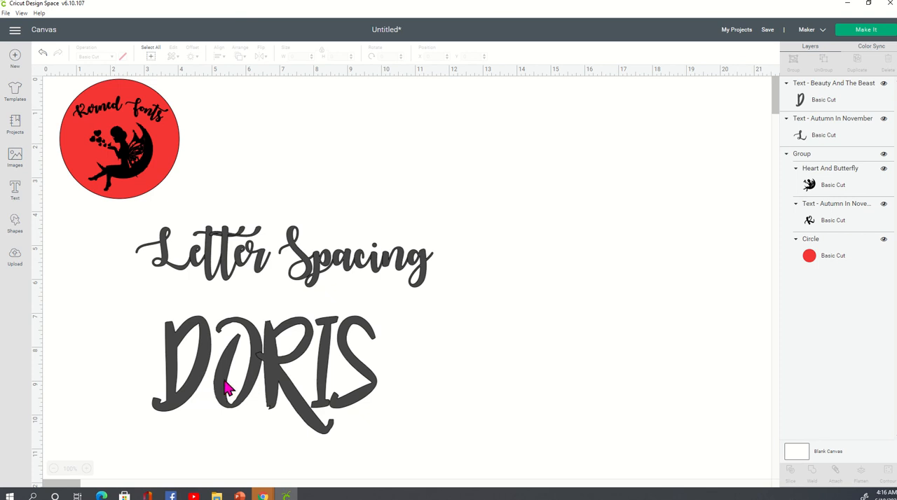
Ungroup the name text into separate letters and move the last four letters slightly closer to the first one
{"action": "left_click", "coordinate": [296, 386]}
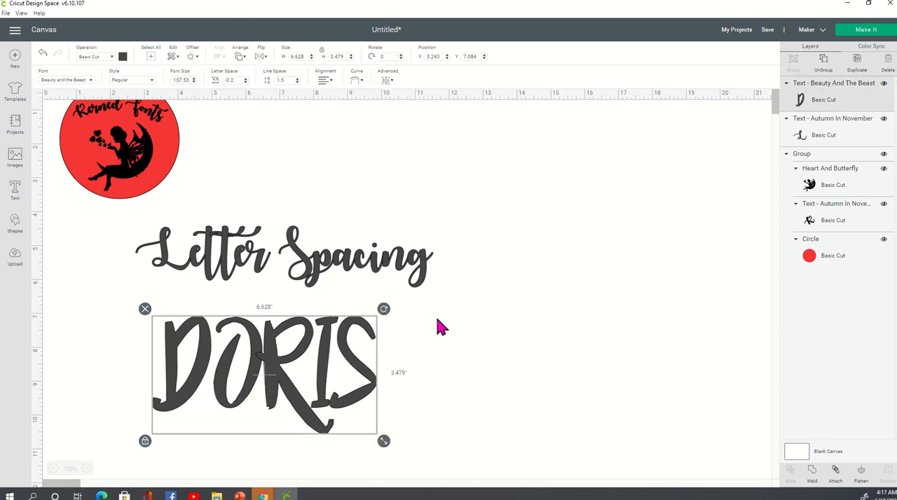
{"action": "left_click", "coordinate": [824, 64]}
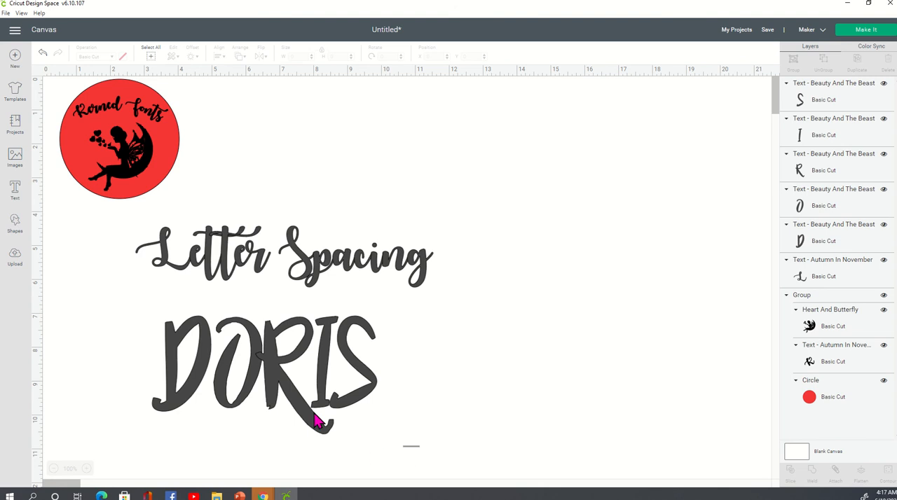
{"action": "left_click_drag", "start_coordinate": [420, 446], "coordinate": [214, 291]}
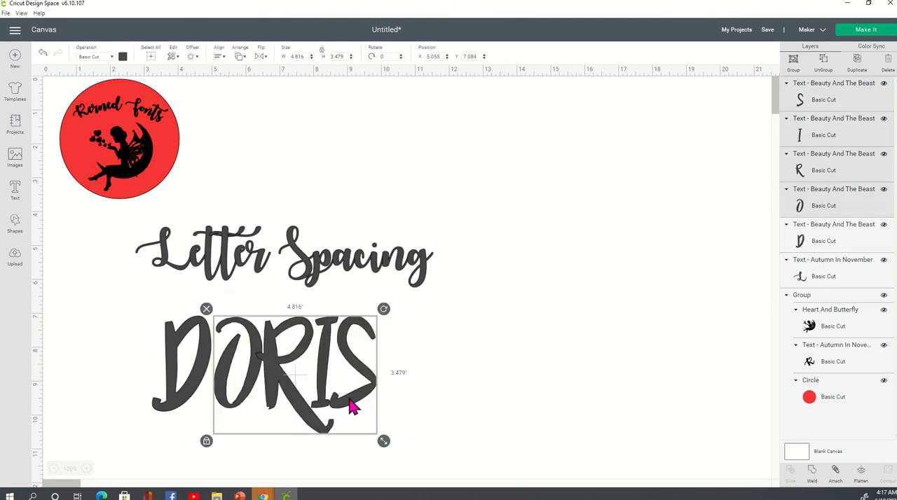
{"action": "left_click_drag", "start_coordinate": [351, 404], "coordinate": [344, 404]}
{"action": "left_click", "coordinate": [549, 361]}
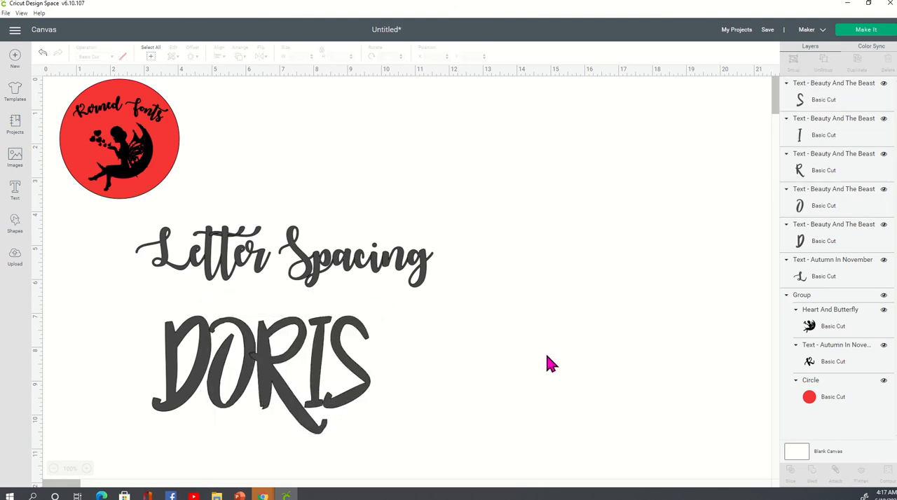
Group all five letters of the name into one object
{"action": "left_click_drag", "start_coordinate": [403, 446], "coordinate": [144, 289]}
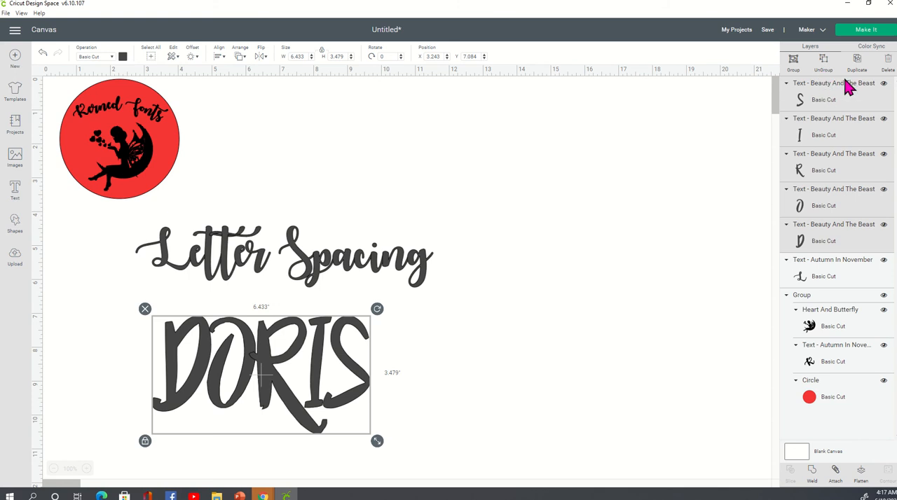
{"action": "left_click", "coordinate": [794, 63]}
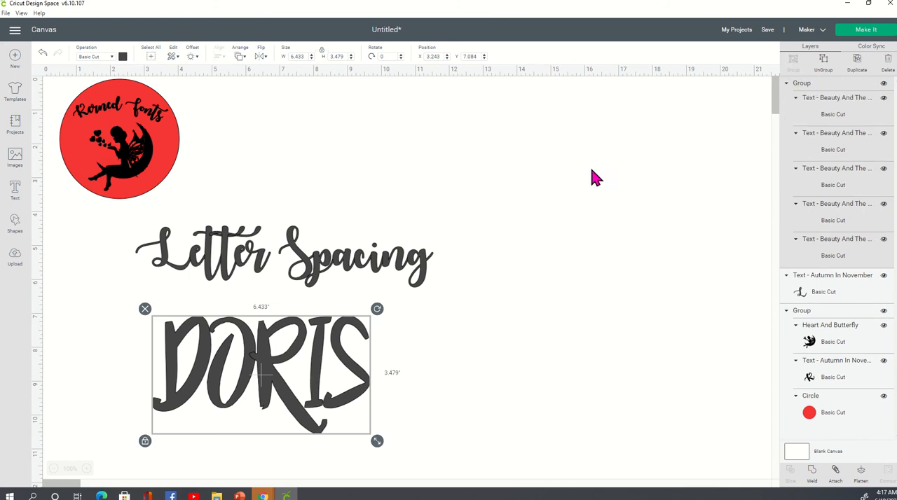
{"action": "left_click", "coordinate": [489, 322]}
{"action": "left_click", "coordinate": [308, 377]}
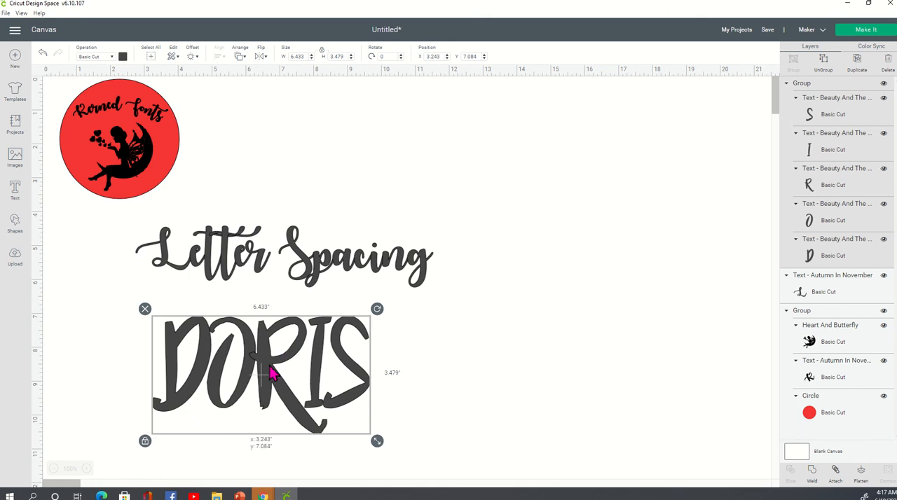
{"action": "left_click", "coordinate": [463, 370]}
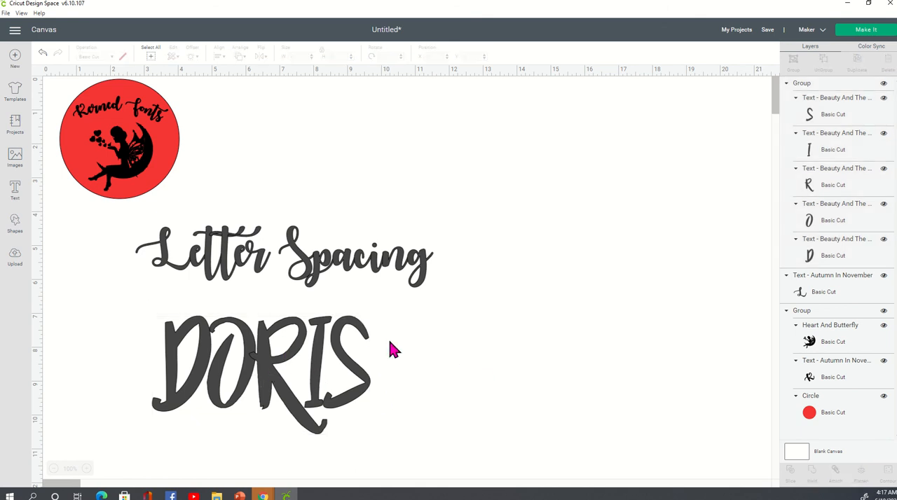
Add the same name in capitals as a second text beside the grouped one, enlarged to about 6.3" wide
{"action": "left_click", "coordinate": [17, 194]}
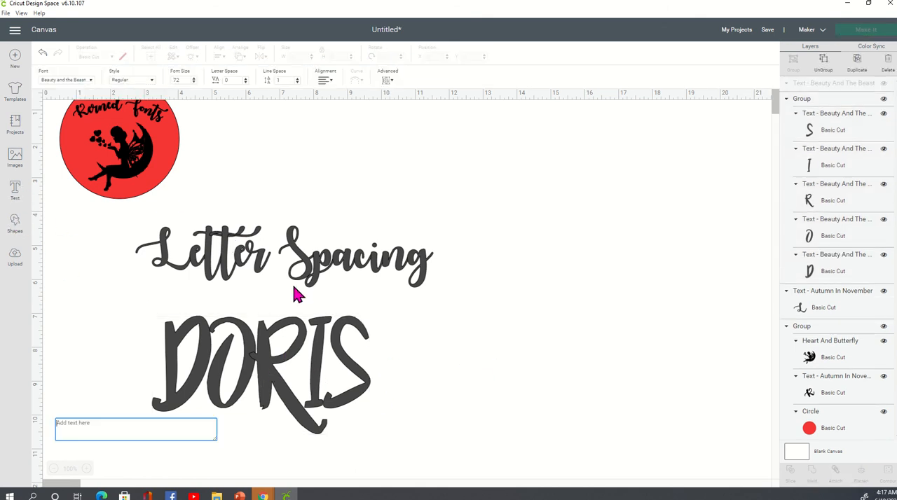
{"action": "type", "text": "DORIS"}
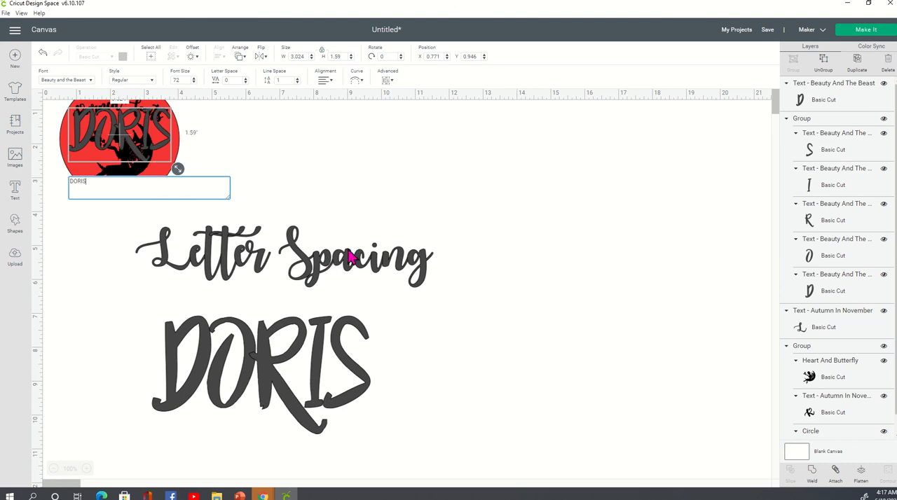
{"action": "left_click", "coordinate": [560, 234]}
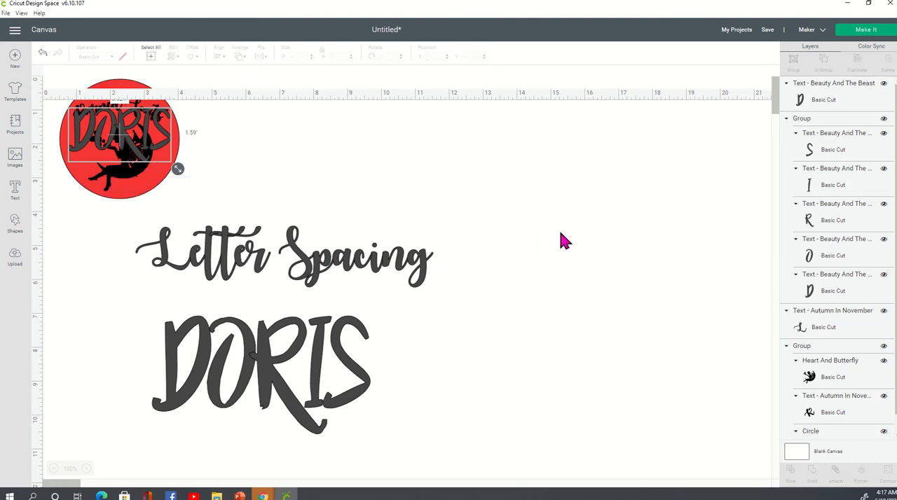
{"action": "left_click_drag", "start_coordinate": [167, 139], "coordinate": [616, 445]}
{"action": "left_click_drag", "start_coordinate": [571, 421], "coordinate": [571, 407]}
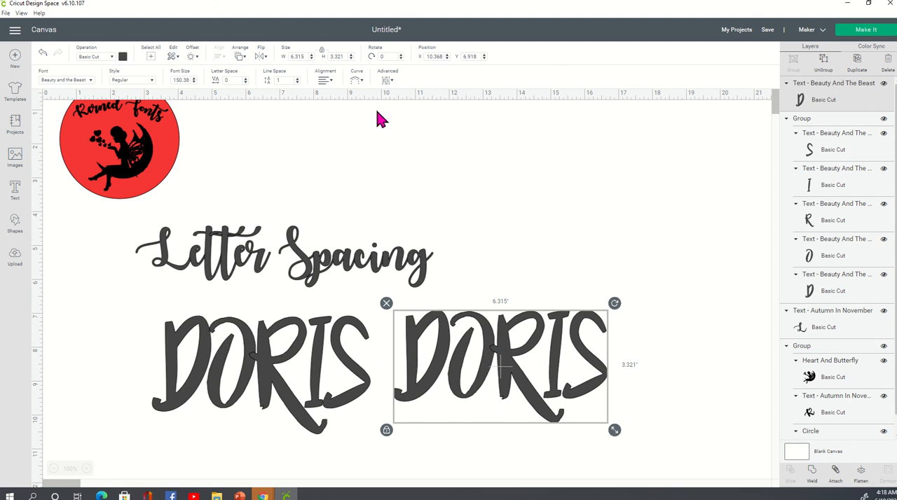
Curve the second name text with a diameter of about 5.676 and move it away from the grouped name
{"action": "left_click", "coordinate": [358, 81]}
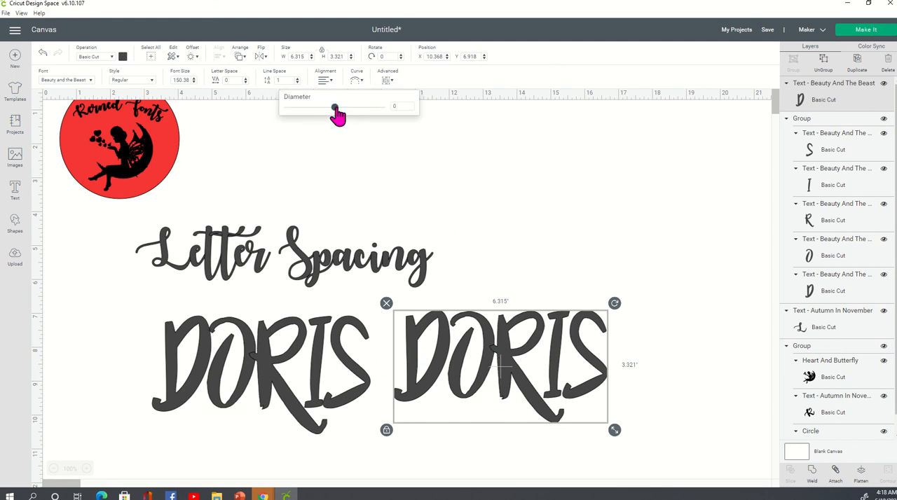
{"action": "left_click_drag", "start_coordinate": [335, 108], "coordinate": [369, 117]}
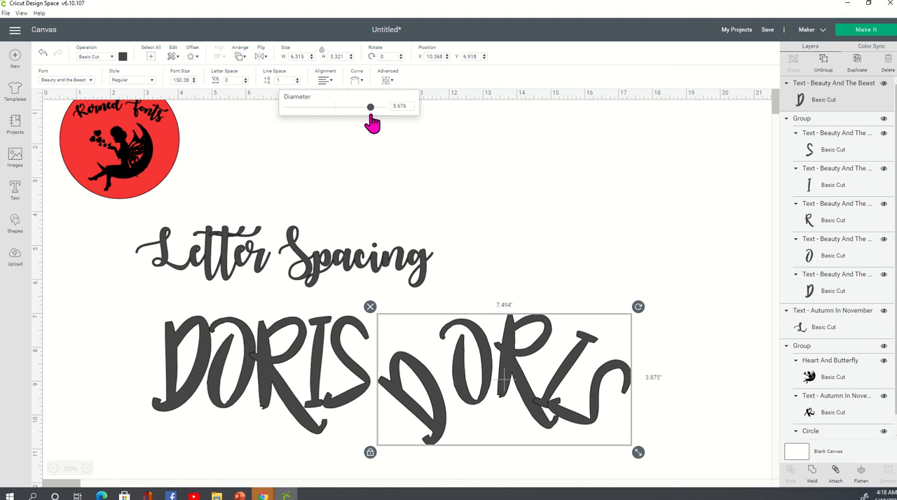
{"action": "left_click", "coordinate": [561, 194]}
{"action": "left_click_drag", "start_coordinate": [582, 419], "coordinate": [629, 396]}
{"action": "left_click", "coordinate": [324, 405]}
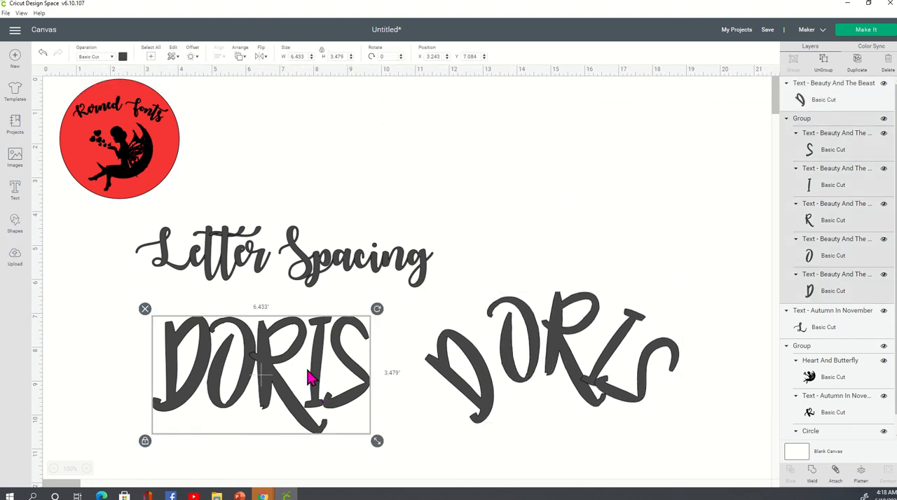
Shift the grouped name slightly up and toward the canvas edge, and bring the curved name close beside it
{"action": "left_click_drag", "start_coordinate": [316, 378], "coordinate": [294, 368]}
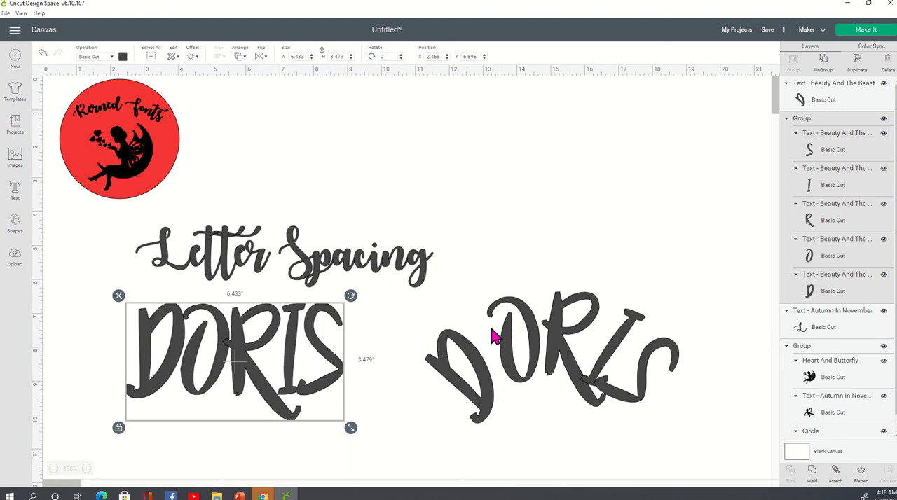
{"action": "left_click", "coordinate": [555, 360]}
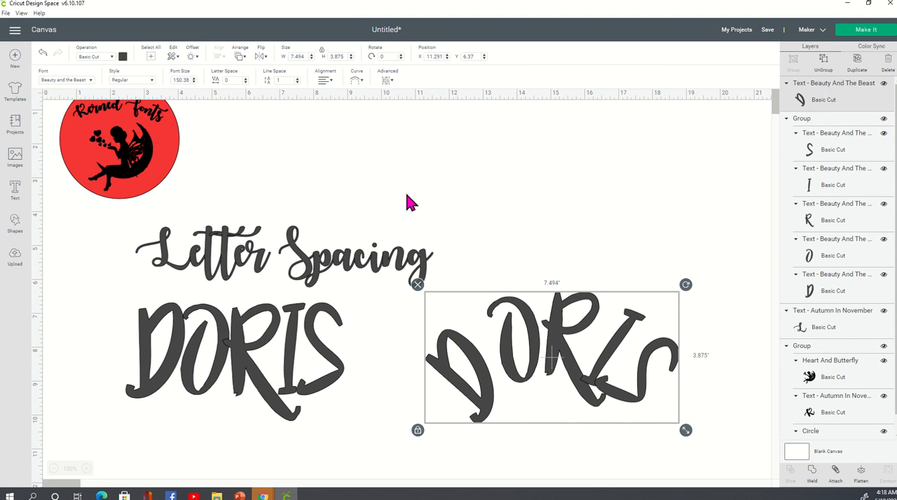
{"action": "left_click", "coordinate": [291, 322]}
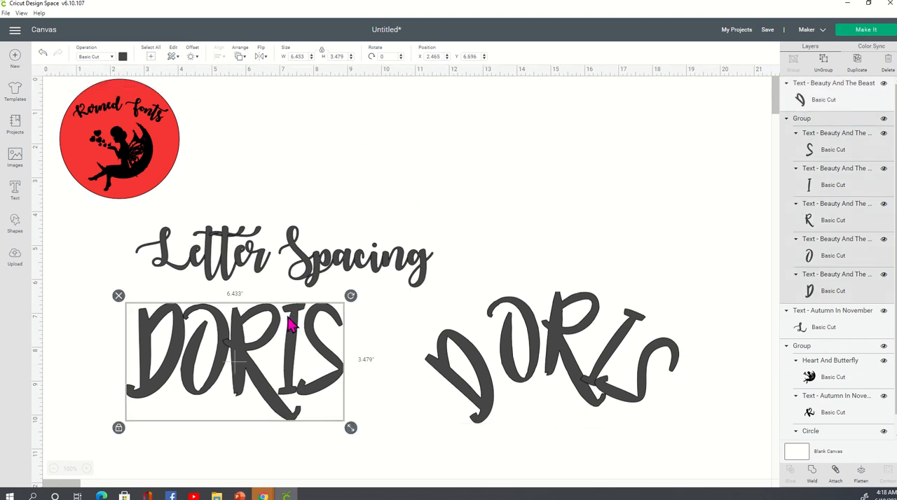
{"action": "left_click", "coordinate": [569, 348]}
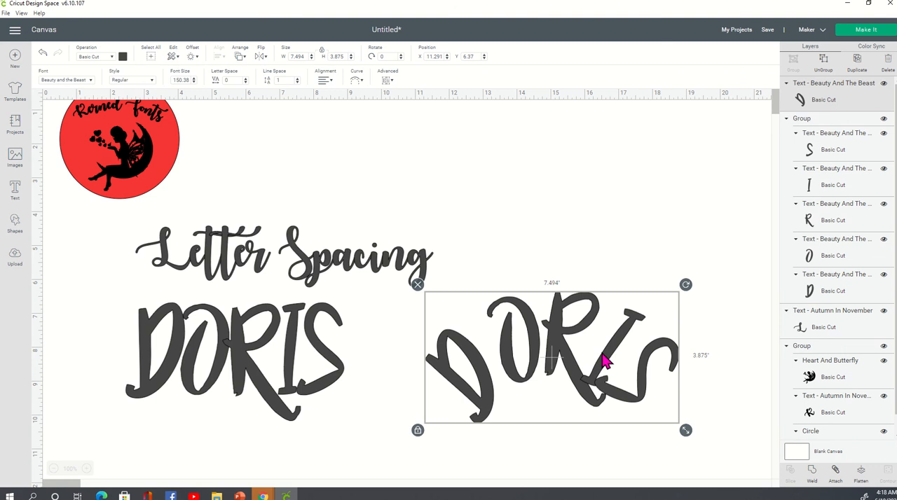
{"action": "left_click_drag", "start_coordinate": [605, 364], "coordinate": [541, 361]}
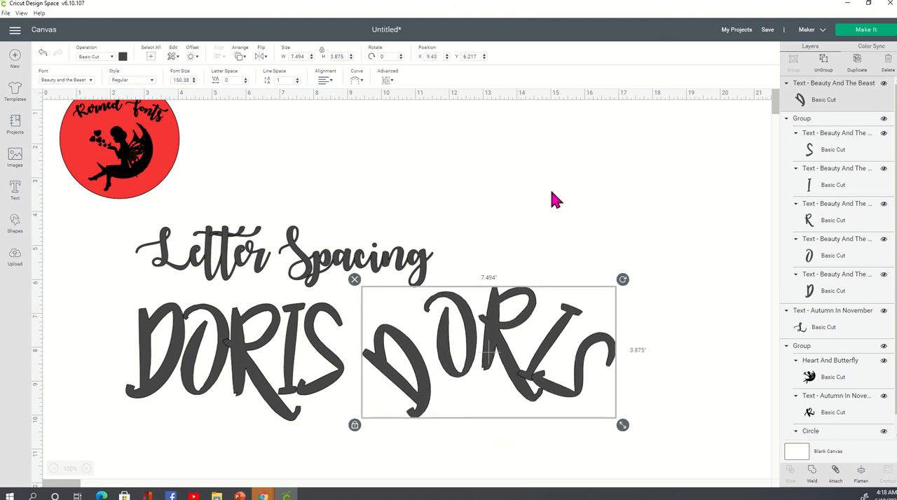
Move the Letter Spacing text slightly up and toward the middle, above the two names
{"action": "left_click", "coordinate": [504, 205]}
{"action": "left_click_drag", "start_coordinate": [379, 272], "coordinate": [420, 259]}
{"action": "left_click", "coordinate": [561, 218]}
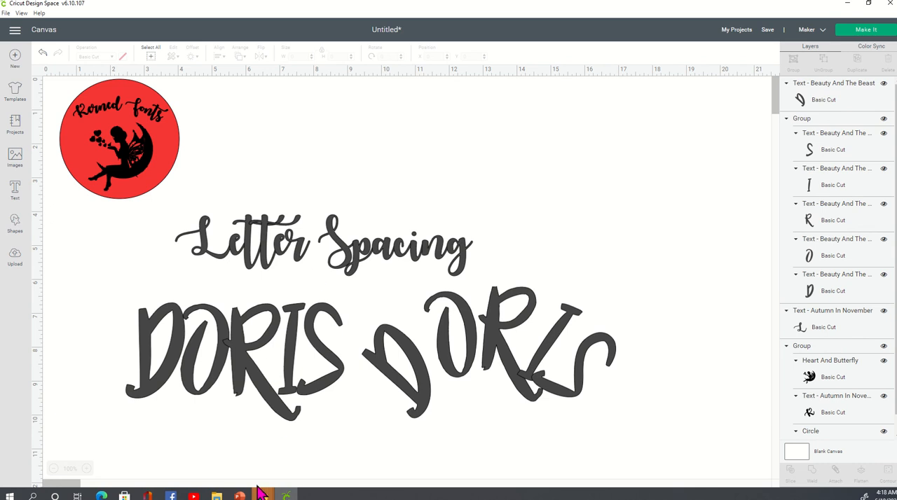
{"action": "left_click", "coordinate": [171, 496]}
{"action": "left_click", "coordinate": [102, 133]}
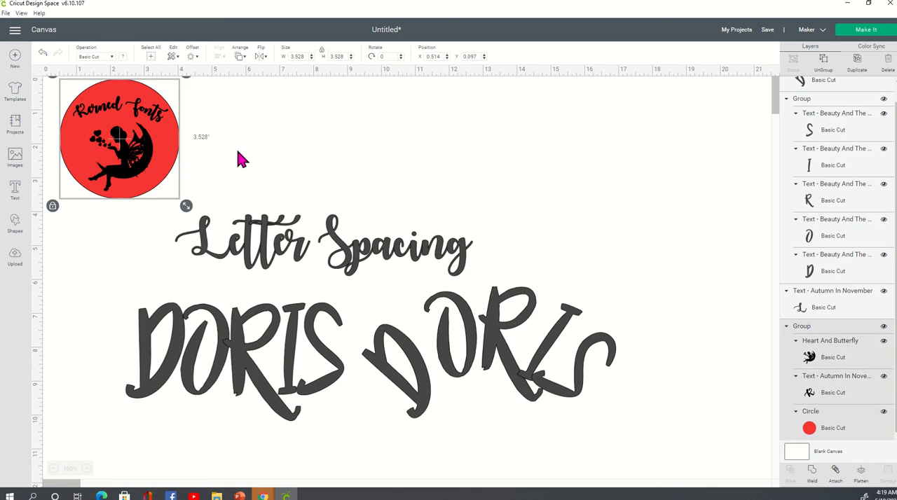
{"action": "left_click", "coordinate": [357, 172]}
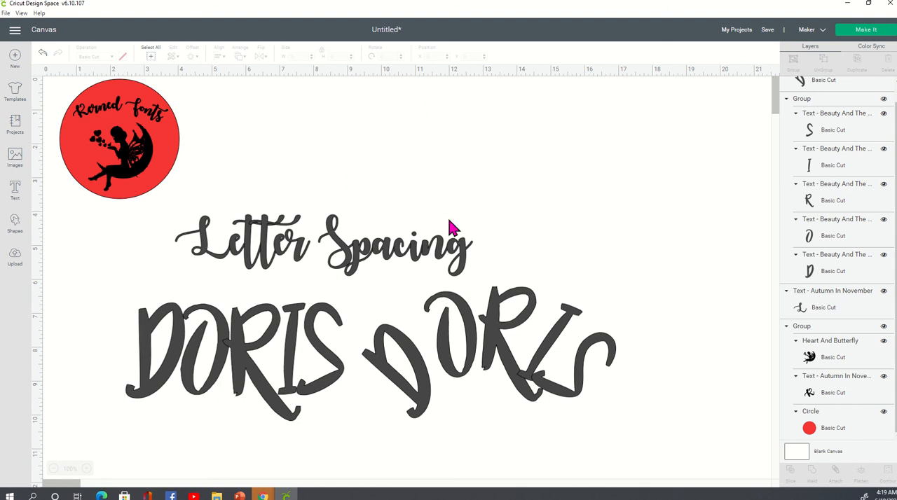
Move the Letter Spacing text higher and place the grouped and curved names side by side just beneath it
{"action": "left_click_drag", "start_coordinate": [401, 257], "coordinate": [367, 234]}
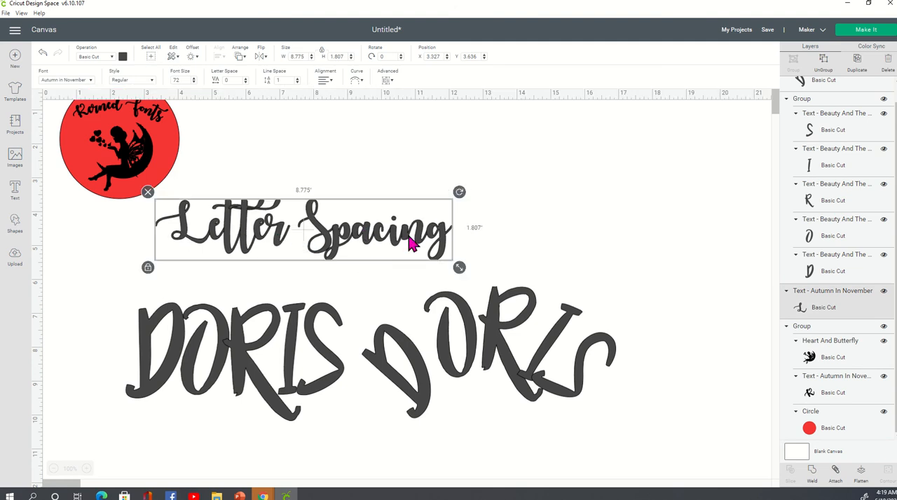
{"action": "left_click_drag", "start_coordinate": [411, 245], "coordinate": [431, 221]}
{"action": "left_click_drag", "start_coordinate": [484, 360], "coordinate": [511, 339]}
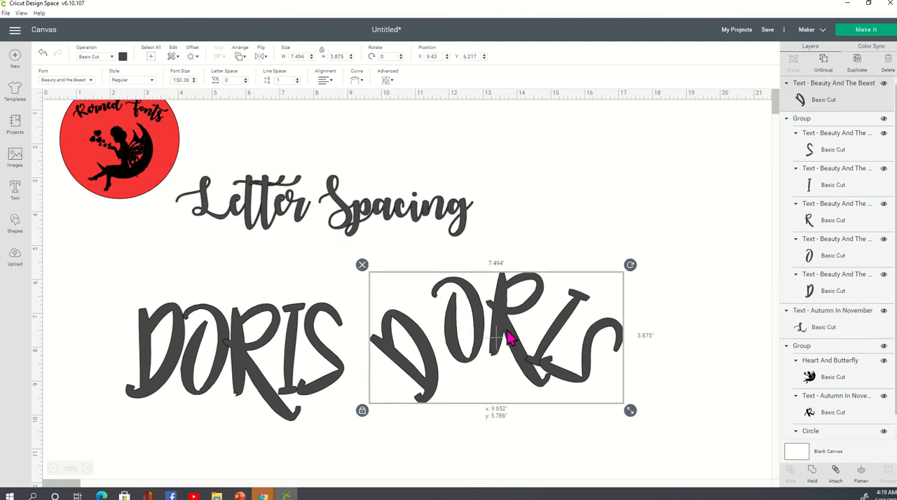
{"action": "left_click_drag", "start_coordinate": [296, 363], "coordinate": [300, 325]}
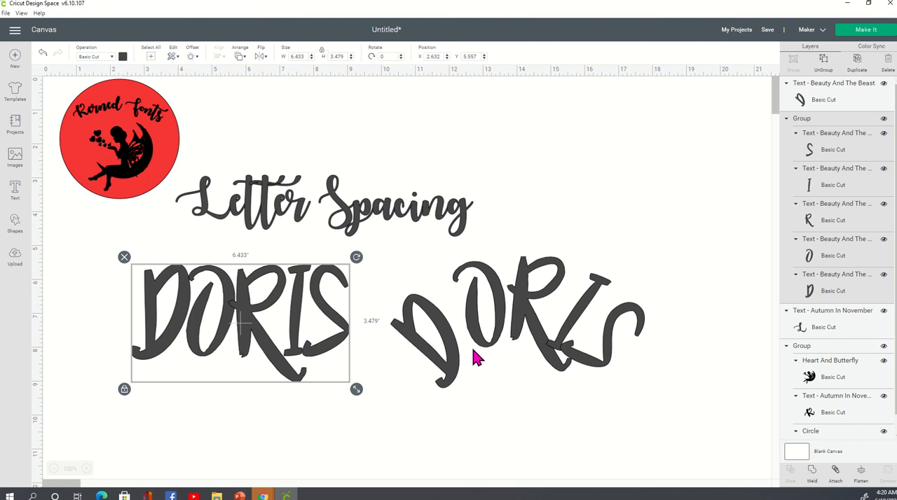
{"action": "left_click_drag", "start_coordinate": [476, 348], "coordinate": [457, 344]}
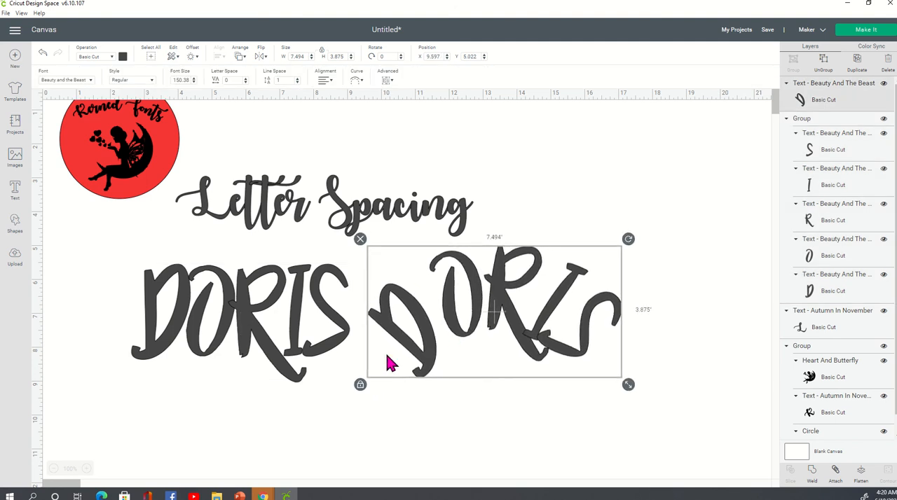
{"action": "left_click", "coordinate": [408, 426]}
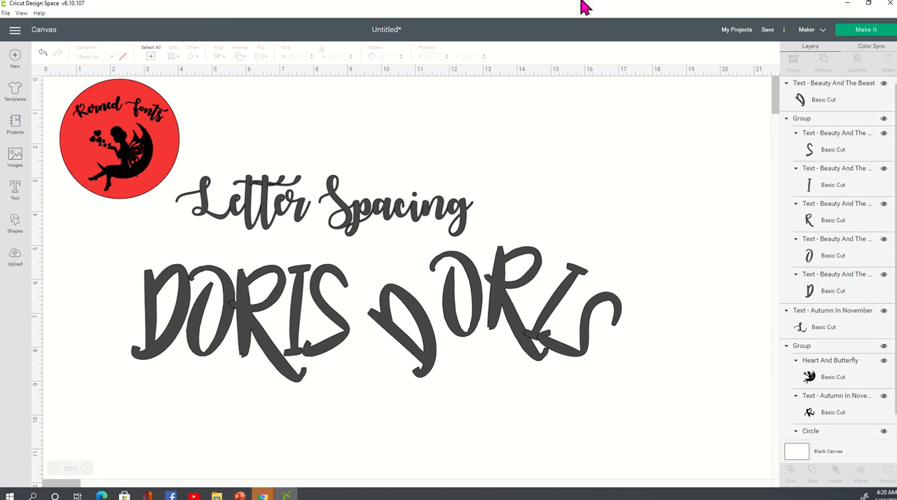
Turn off the Only Kerned Fonts filter and change the curved name's font to 5th Grade Cursive
{"action": "left_click", "coordinate": [461, 316]}
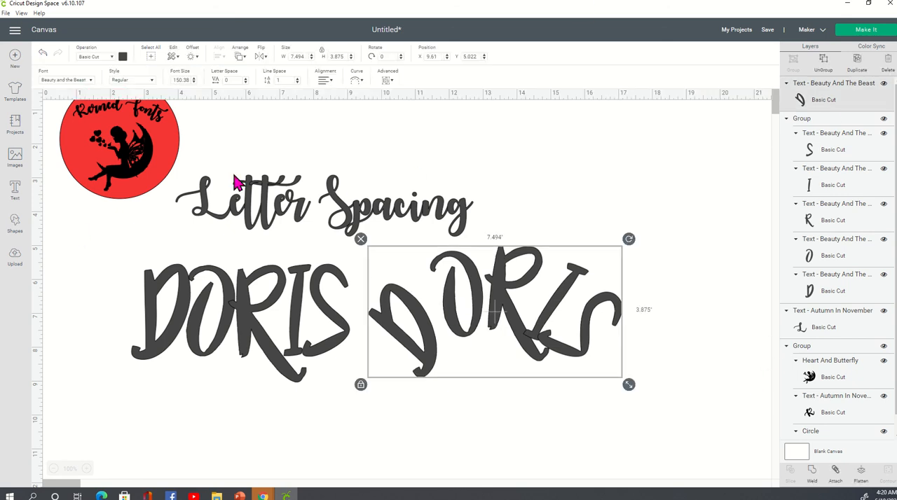
{"action": "left_click", "coordinate": [92, 81]}
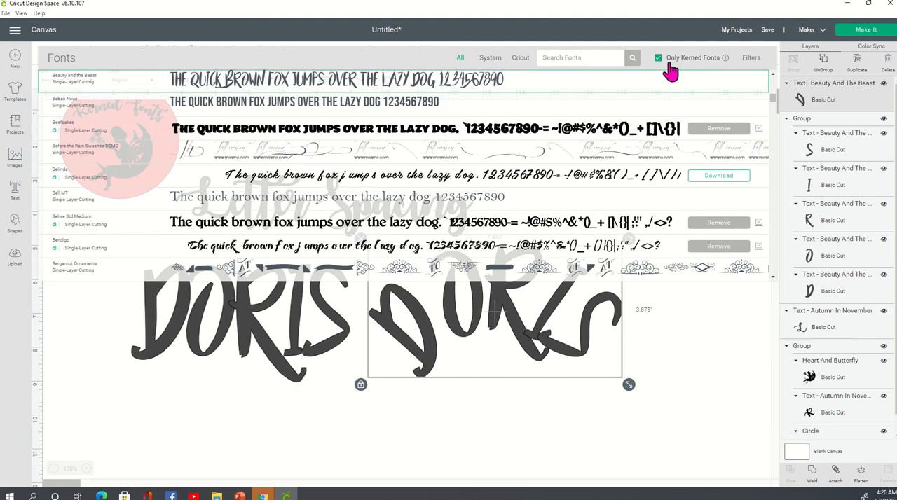
{"action": "left_click", "coordinate": [657, 60]}
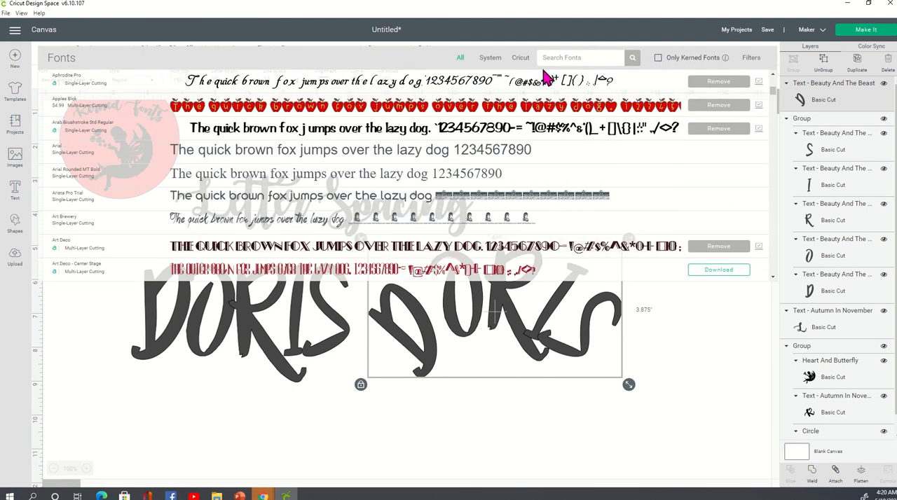
{"action": "scroll", "coordinate": [462, 182], "scroll_direction": "up", "scroll_amount": 3}
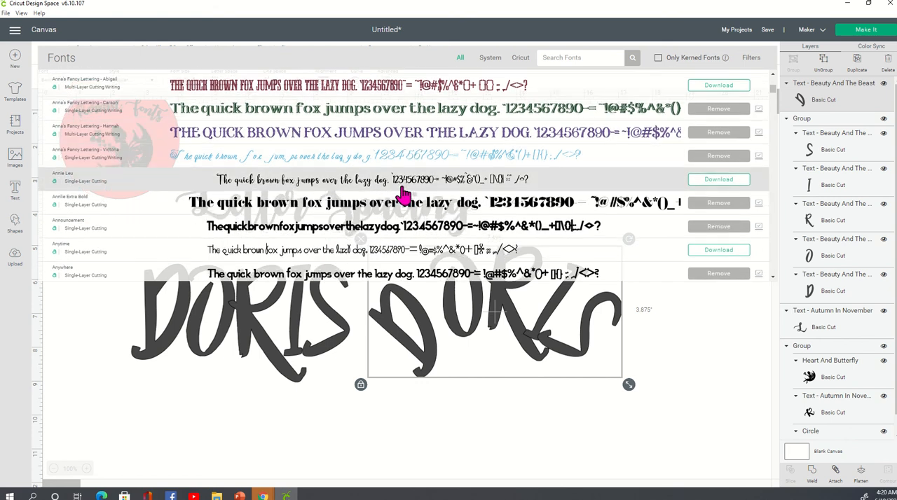
{"action": "scroll", "coordinate": [403, 197], "scroll_direction": "up", "scroll_amount": 1}
{"action": "scroll", "coordinate": [403, 197], "scroll_direction": "up", "scroll_amount": 3}
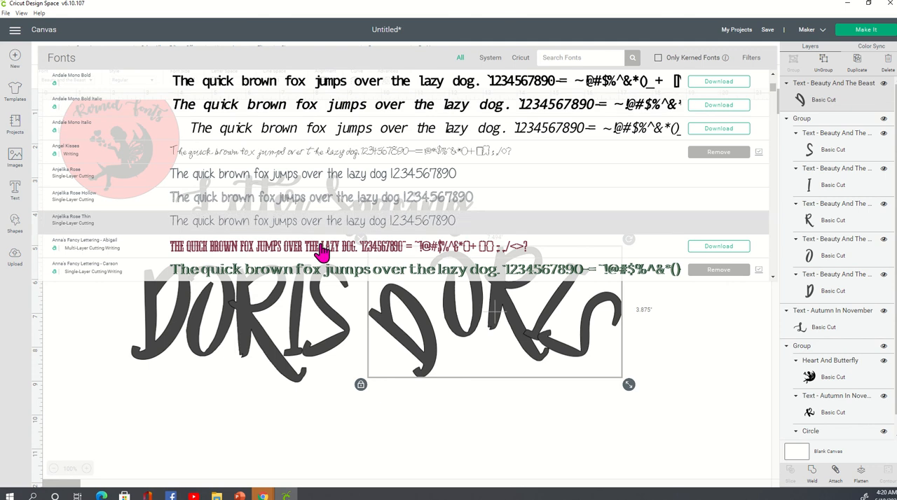
{"action": "scroll", "coordinate": [342, 150], "scroll_direction": "up", "scroll_amount": 3}
{"action": "scroll", "coordinate": [343, 157], "scroll_direction": "up", "scroll_amount": 6}
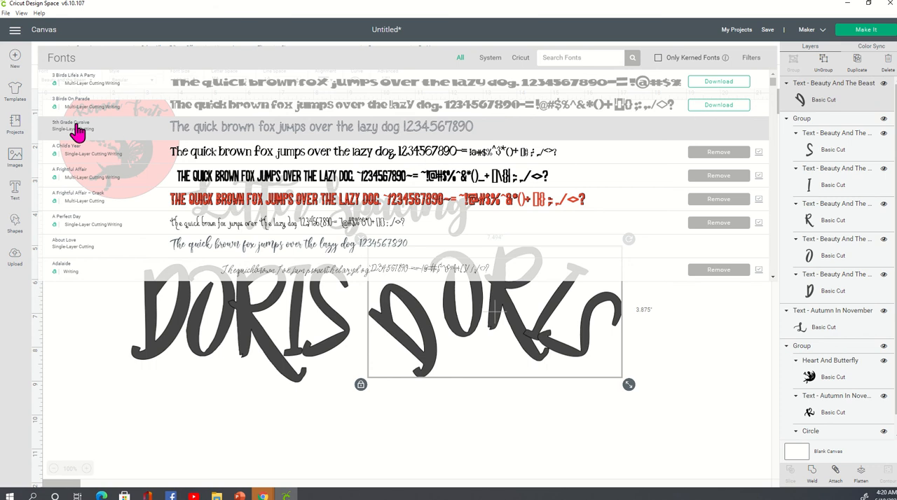
{"action": "left_click", "coordinate": [217, 139]}
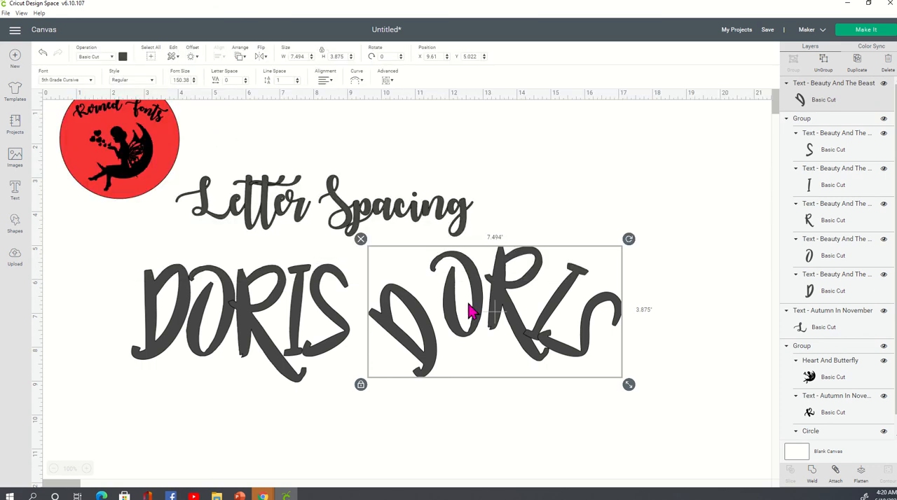
Flatten the cursive name by setting its curve diameter to 0 and shrink it to about 7.2" wide beside the grouped name
{"action": "left_click", "coordinate": [361, 83]}
{"action": "left_click_drag", "start_coordinate": [388, 116], "coordinate": [336, 124]}
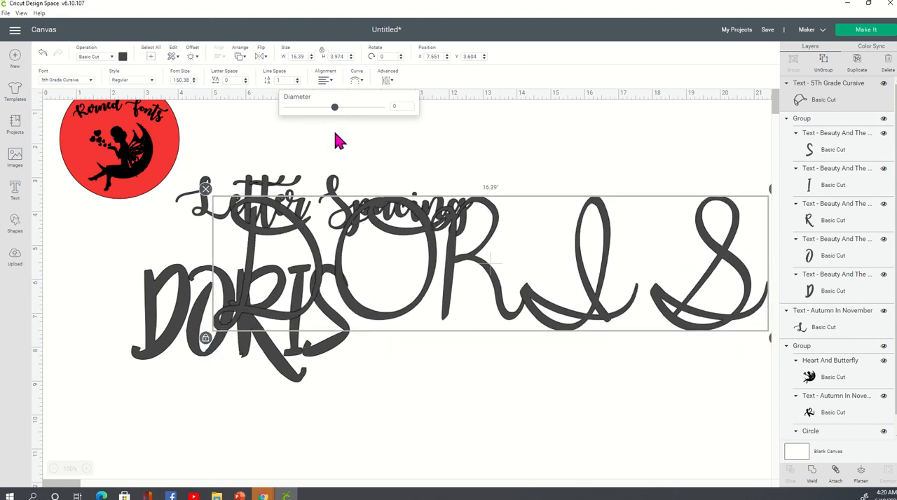
{"action": "left_click_drag", "start_coordinate": [770, 340], "coordinate": [655, 309]}
{"action": "left_click_drag", "start_coordinate": [587, 315], "coordinate": [614, 348]}
{"action": "left_click", "coordinate": [614, 417]}
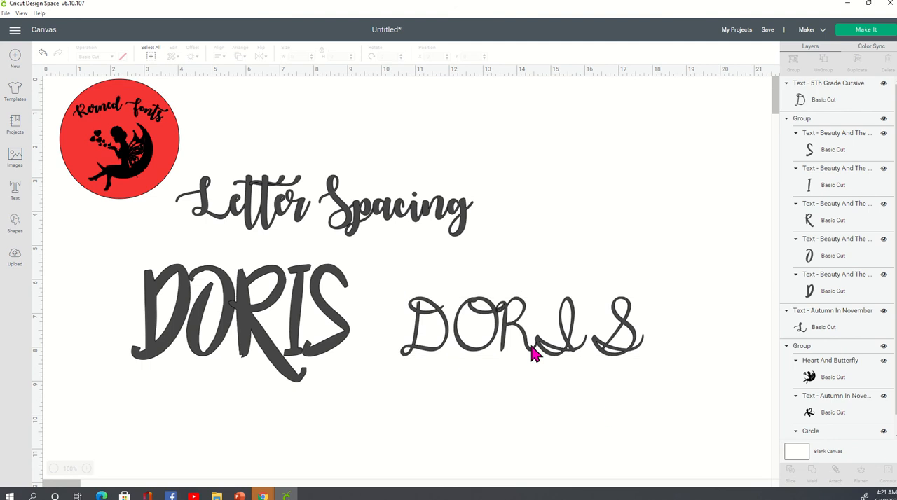
Delete the 5th Grade Cursive name text from the canvas
{"action": "left_click", "coordinate": [560, 351]}
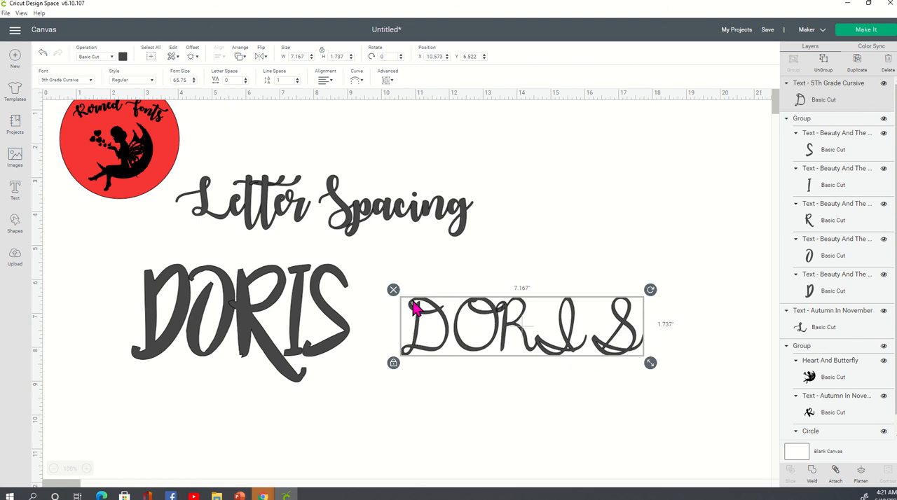
{"action": "left_click", "coordinate": [393, 290]}
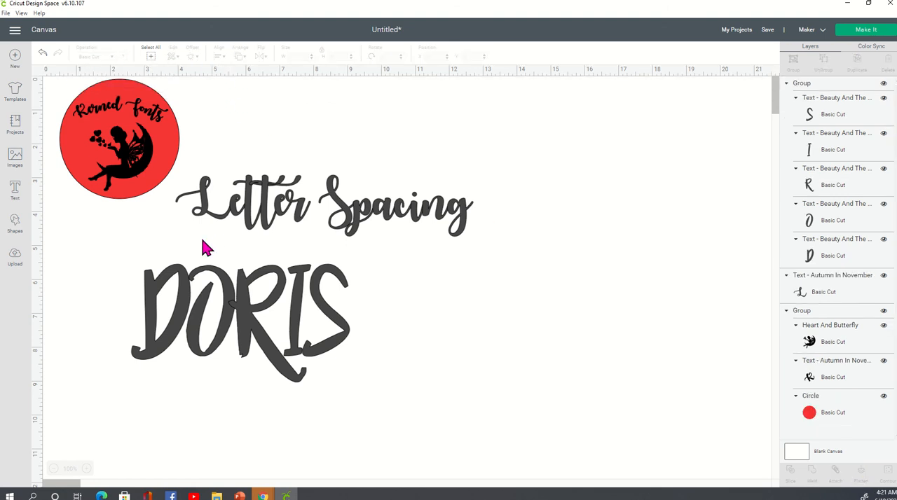
Turn the Only Kerned Fonts filter back on in the Letter Spacing text's font list and close the list
{"action": "left_click", "coordinate": [210, 300]}
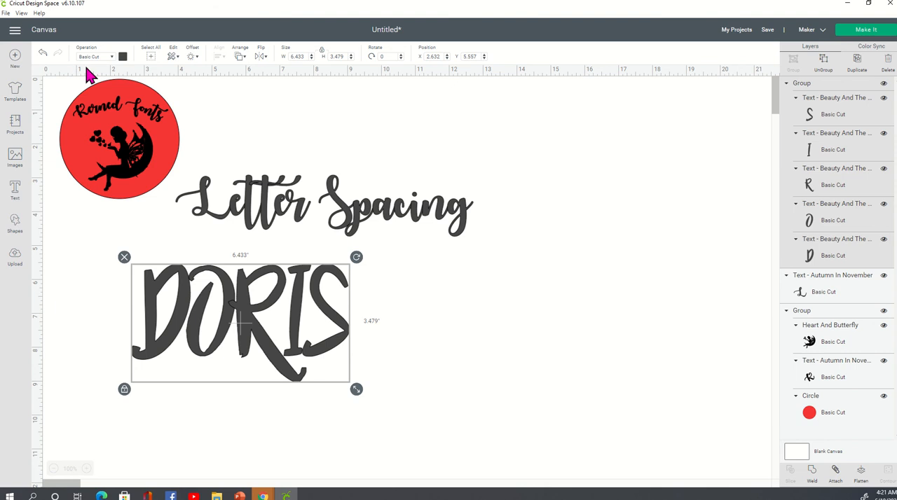
{"action": "left_click", "coordinate": [245, 219]}
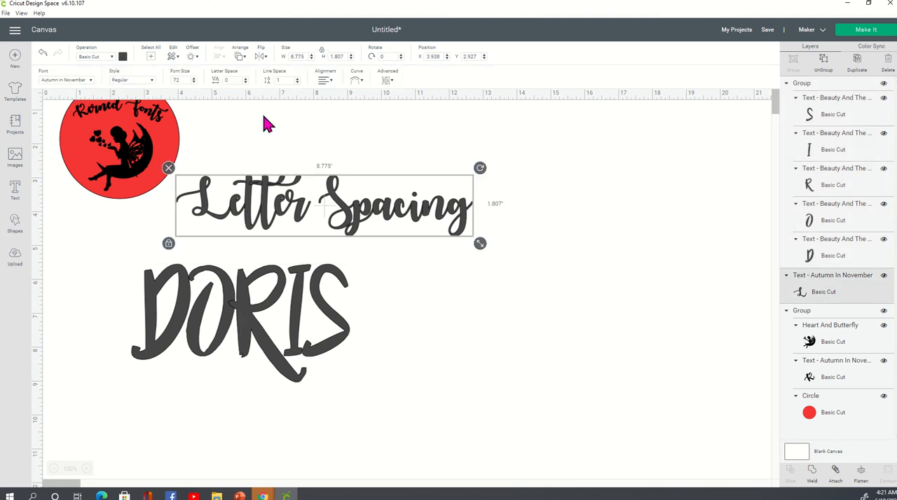
{"action": "left_click", "coordinate": [66, 80]}
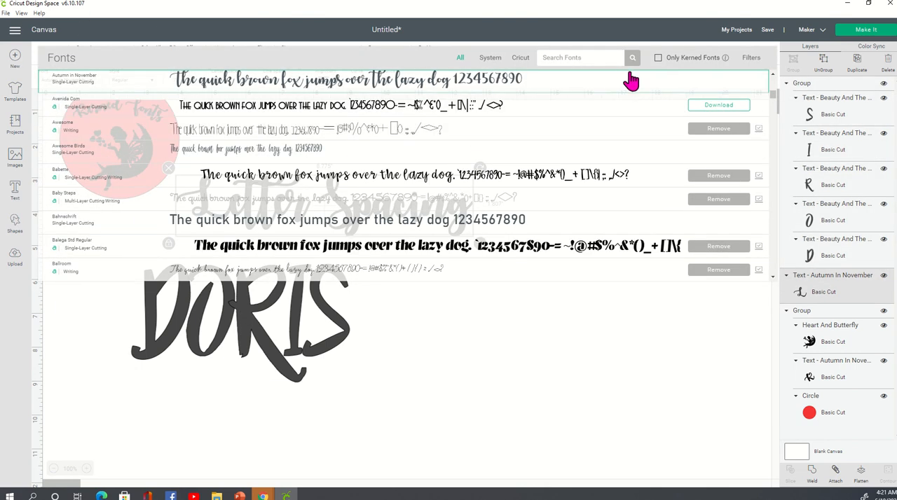
{"action": "left_click", "coordinate": [658, 58]}
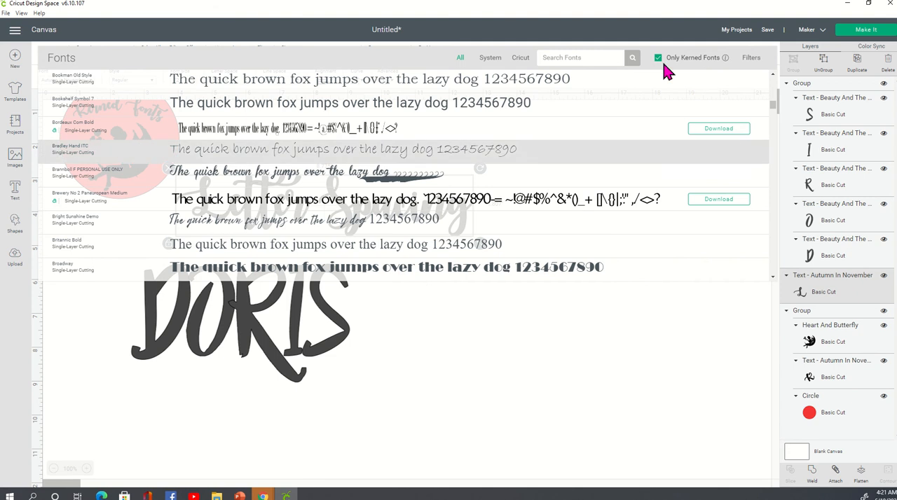
{"action": "left_click", "coordinate": [592, 368]}
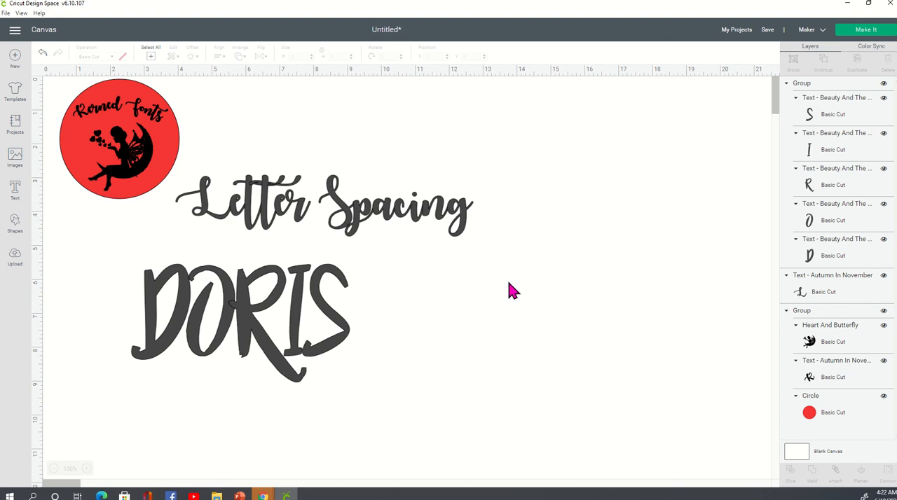
Move the Letter Spacing text slightly away from the logo, to about X 4.66 and Y 3.066
{"action": "left_click", "coordinate": [293, 341]}
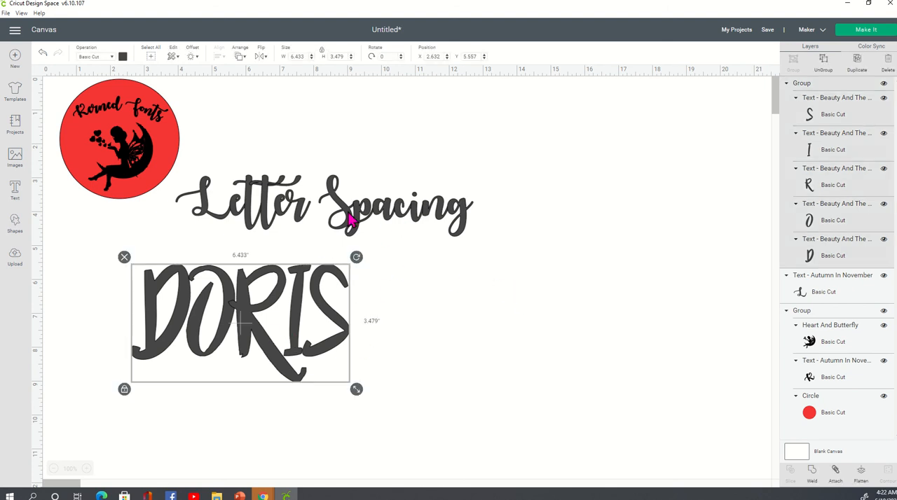
{"action": "left_click_drag", "start_coordinate": [354, 224], "coordinate": [379, 229]}
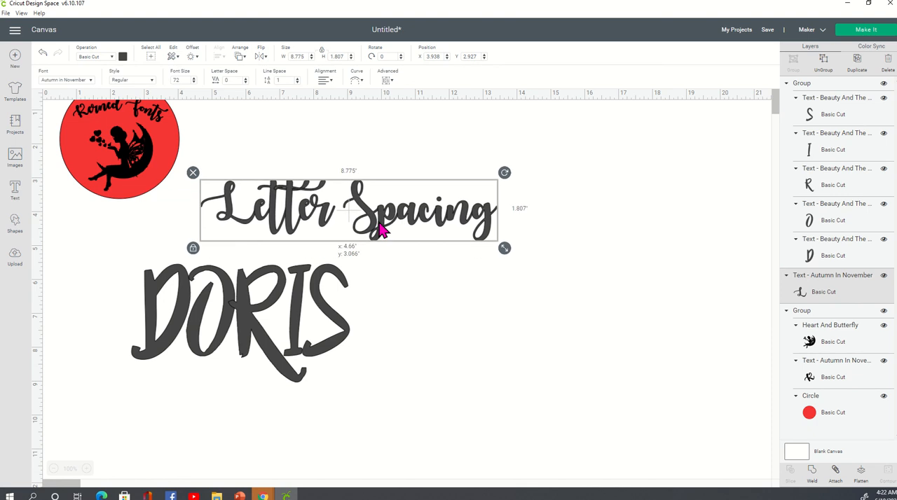
{"action": "left_click", "coordinate": [415, 310]}
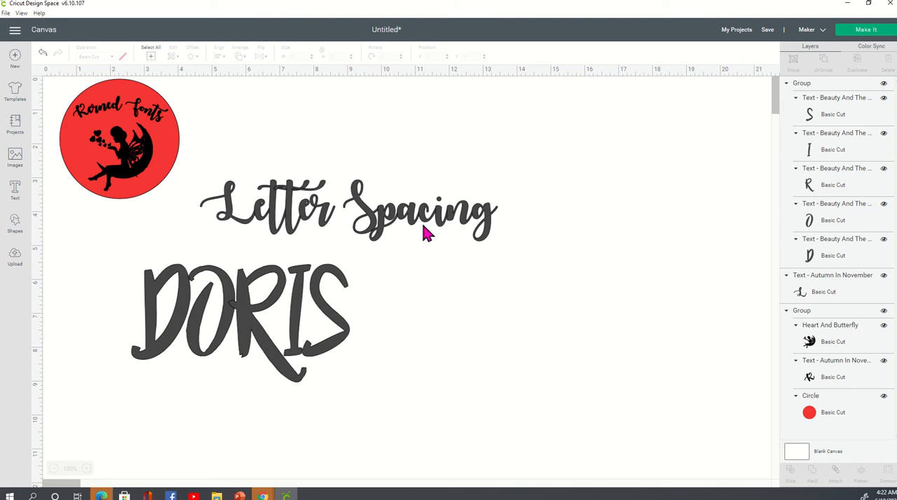
Shrink the grouped name and place it centered beneath the Letter Spacing text
{"action": "left_click", "coordinate": [332, 319]}
{"action": "left_click_drag", "start_coordinate": [332, 319], "coordinate": [390, 310]}
{"action": "left_click", "coordinate": [524, 324]}
{"action": "left_click", "coordinate": [434, 332]}
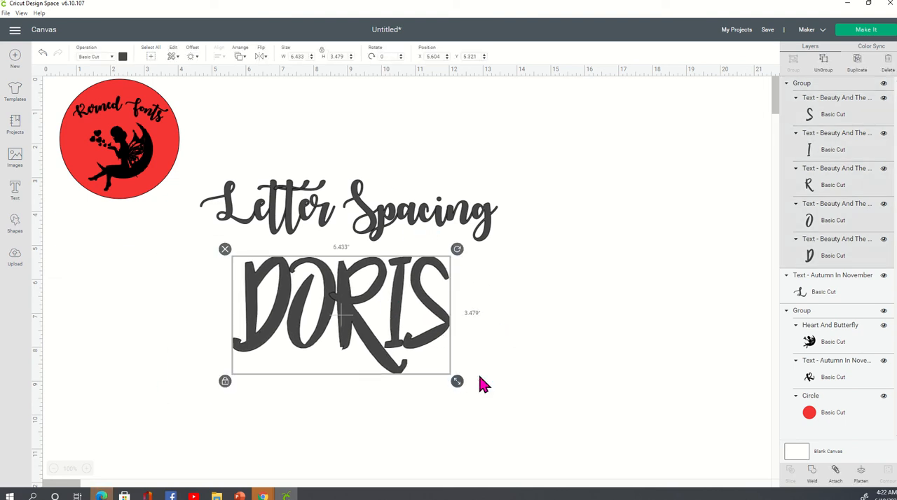
{"action": "left_click_drag", "start_coordinate": [459, 380], "coordinate": [404, 314]}
{"action": "left_click", "coordinate": [521, 321]}
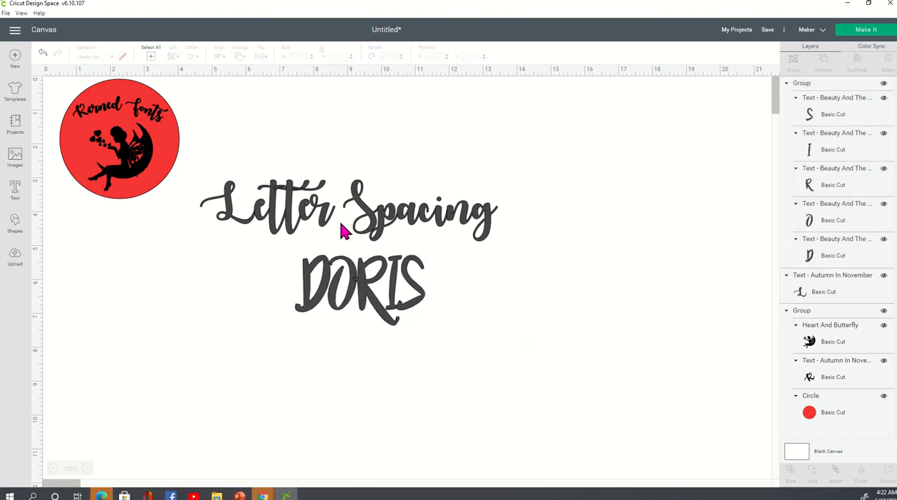
{"action": "mouse_move", "coordinate": [509, 9]}
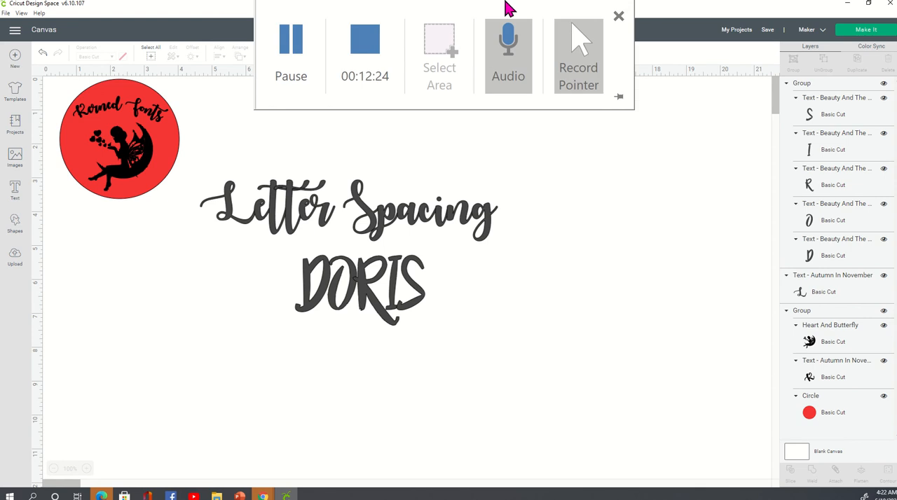